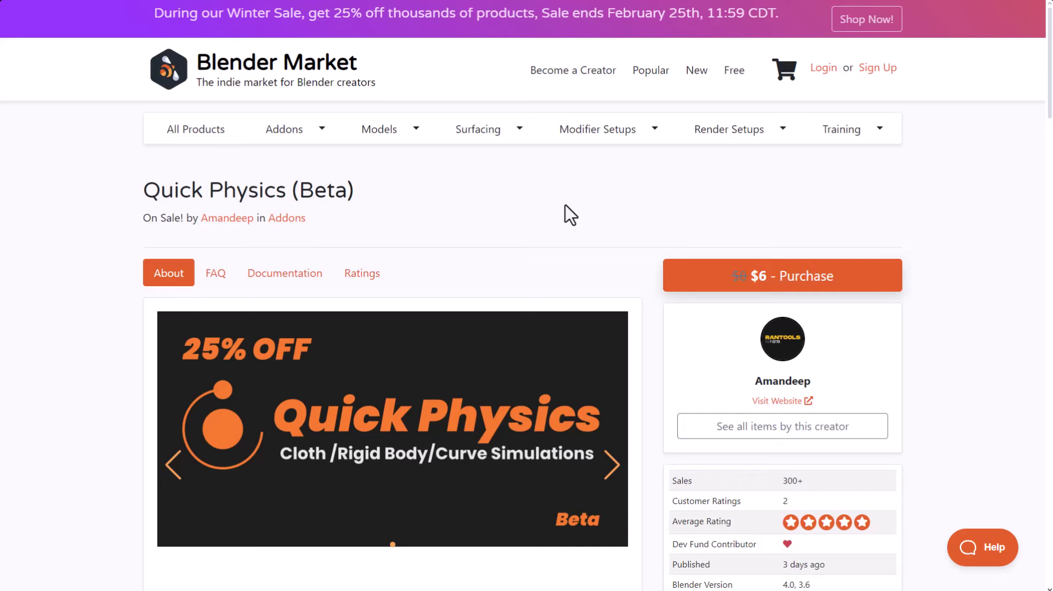
# Scroll the Quick Physics page down to the Cloth Panels and Cloth Dropping Simulation sections
pyautogui.scroll(-6, 544, 246)
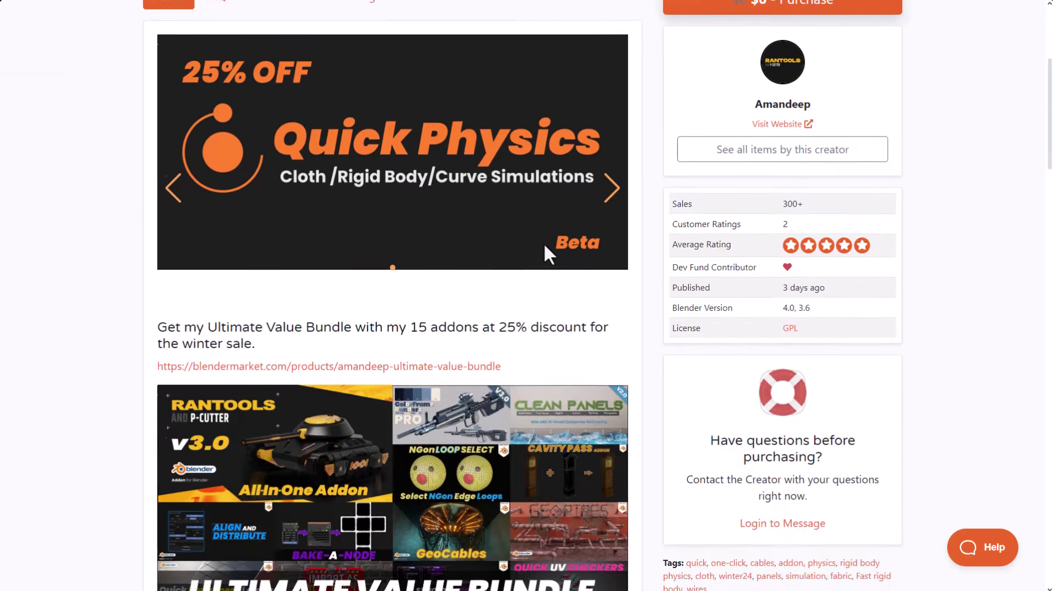
pyautogui.scroll(-10, 544, 246)
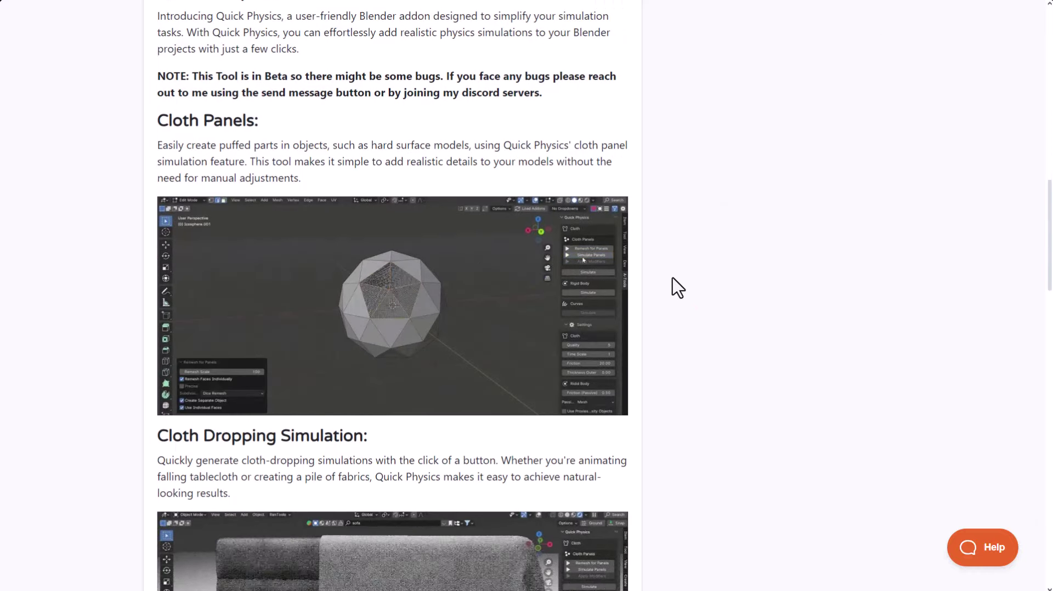
pyautogui.scroll(-14, 678, 284)
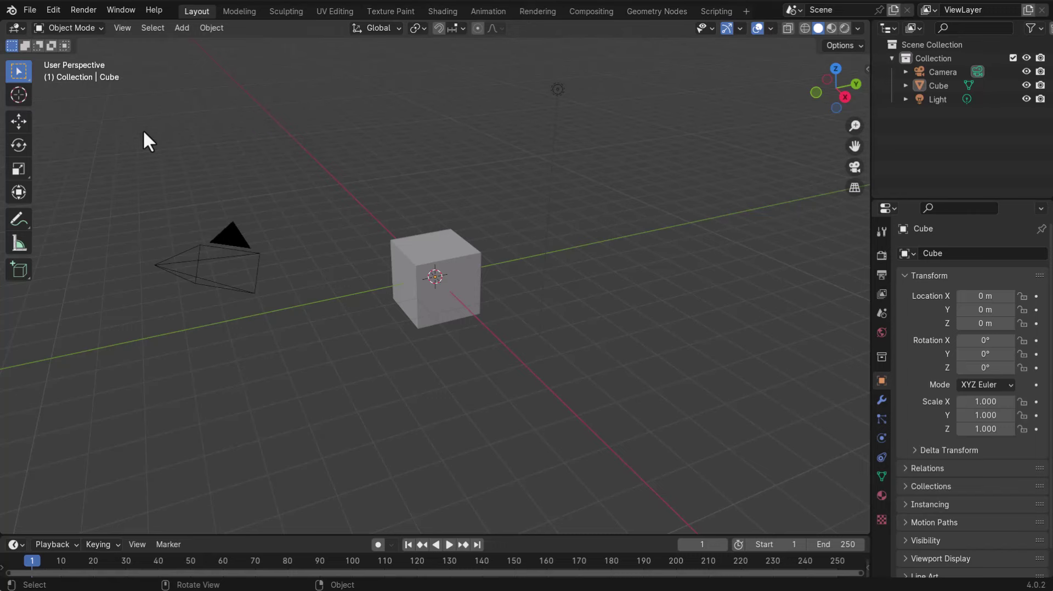
# Confirm the Quick Physics 1.0.3 add-on is enabled in Preferences, then save the preferences
pyautogui.click(56, 11)
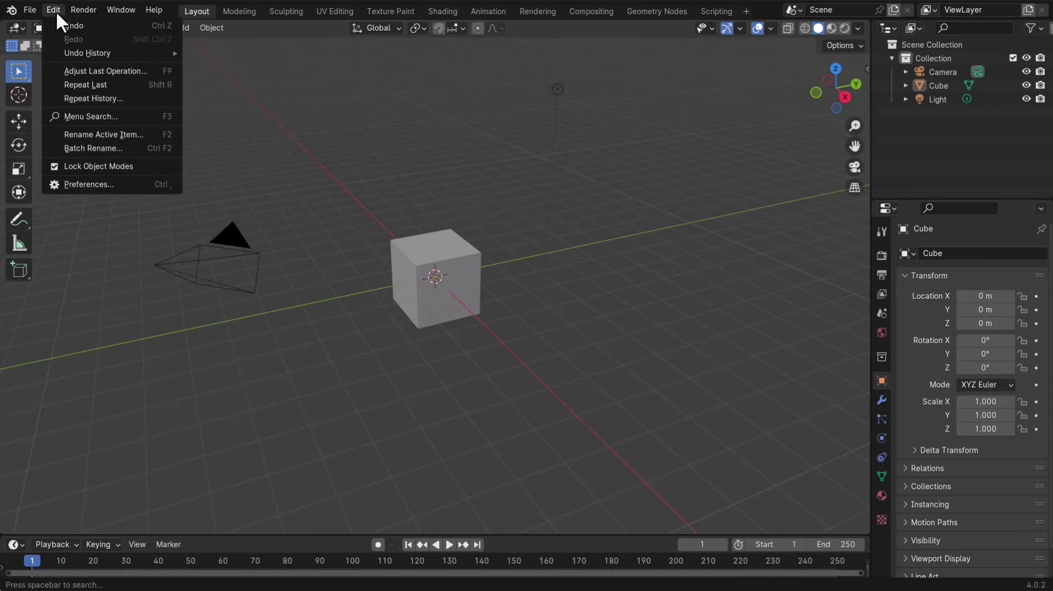
pyautogui.click(77, 185)
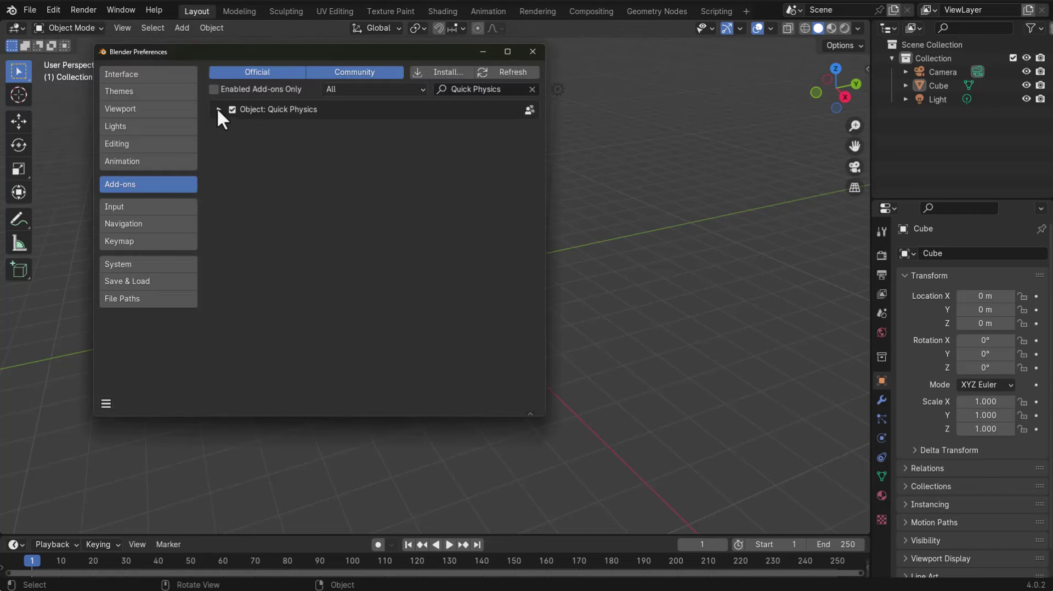
pyautogui.click(218, 109)
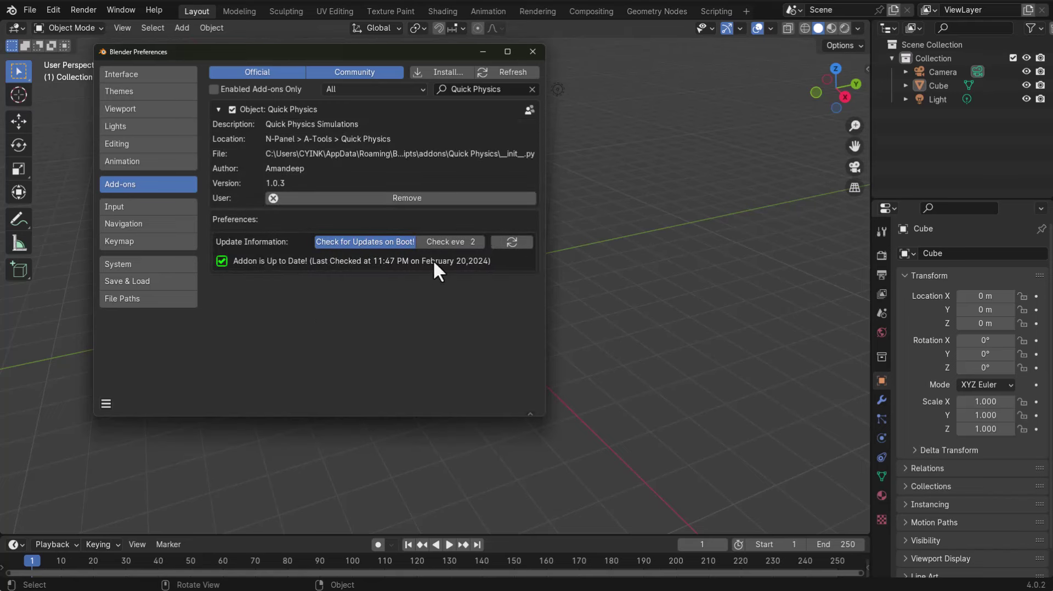
pyautogui.click(106, 404)
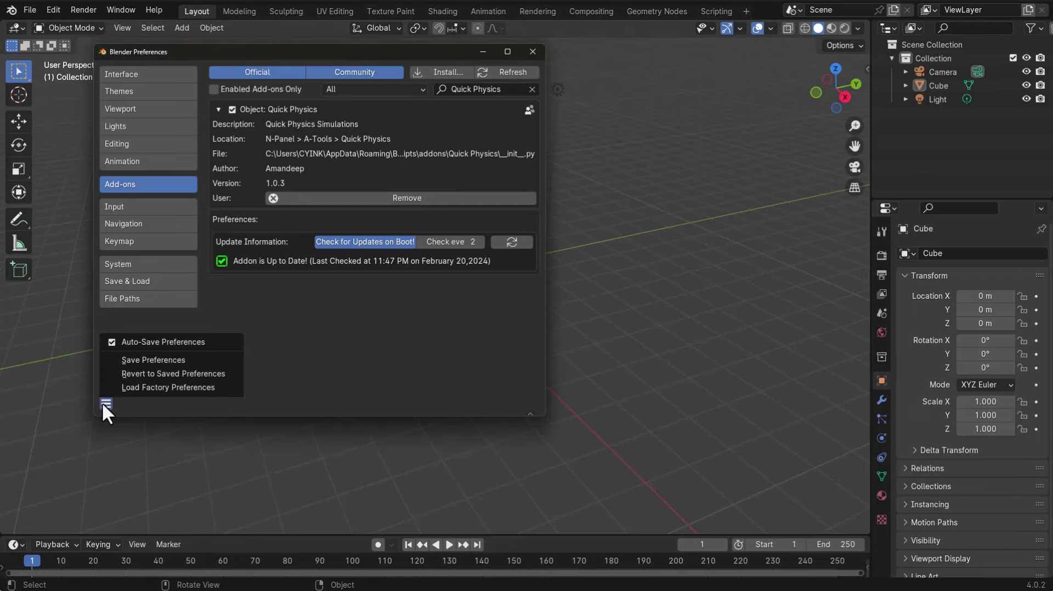
pyautogui.click(147, 360)
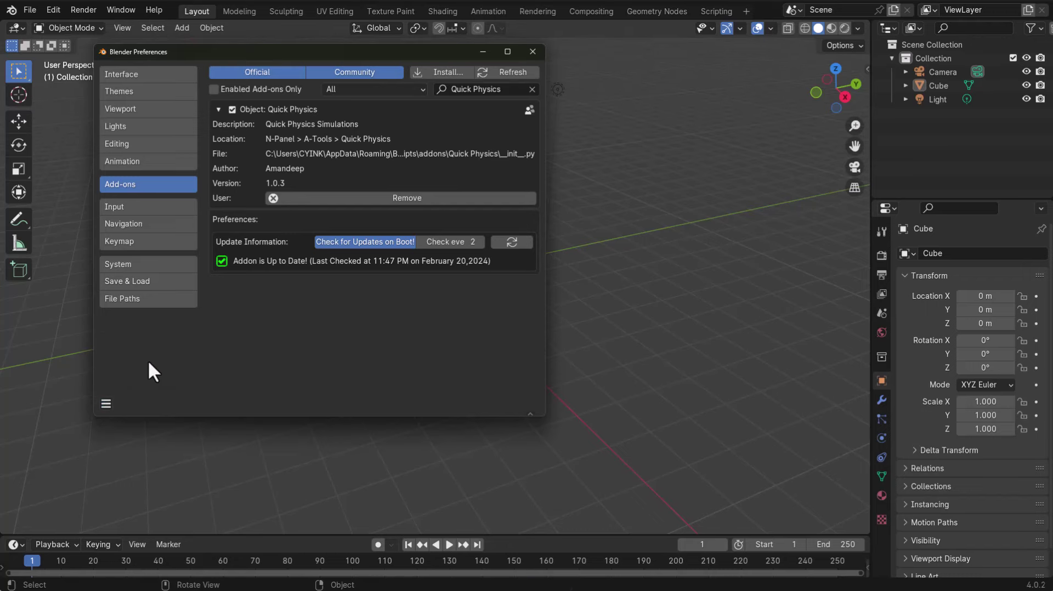
pyautogui.click(536, 47)
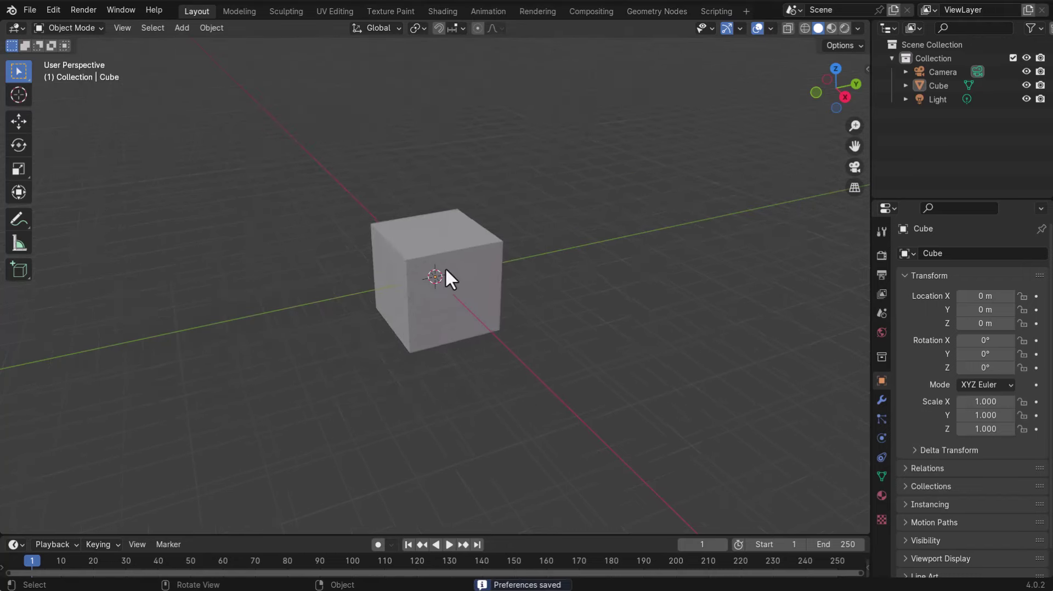
# Show the viewport sidebar's A-Tools tab with the Quick Physics tools
pyautogui.press('n')
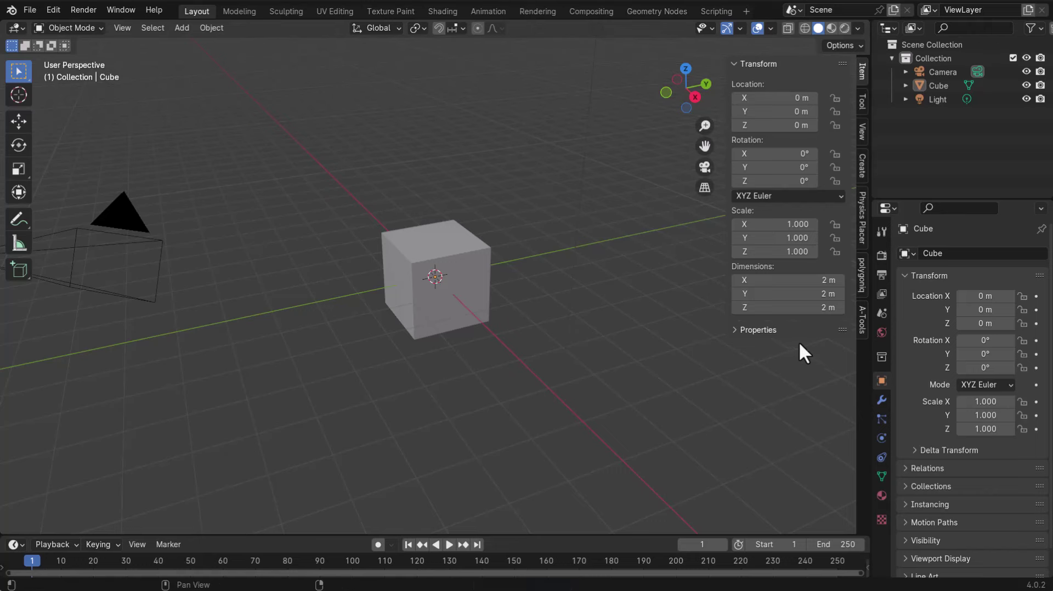
pyautogui.click(860, 324)
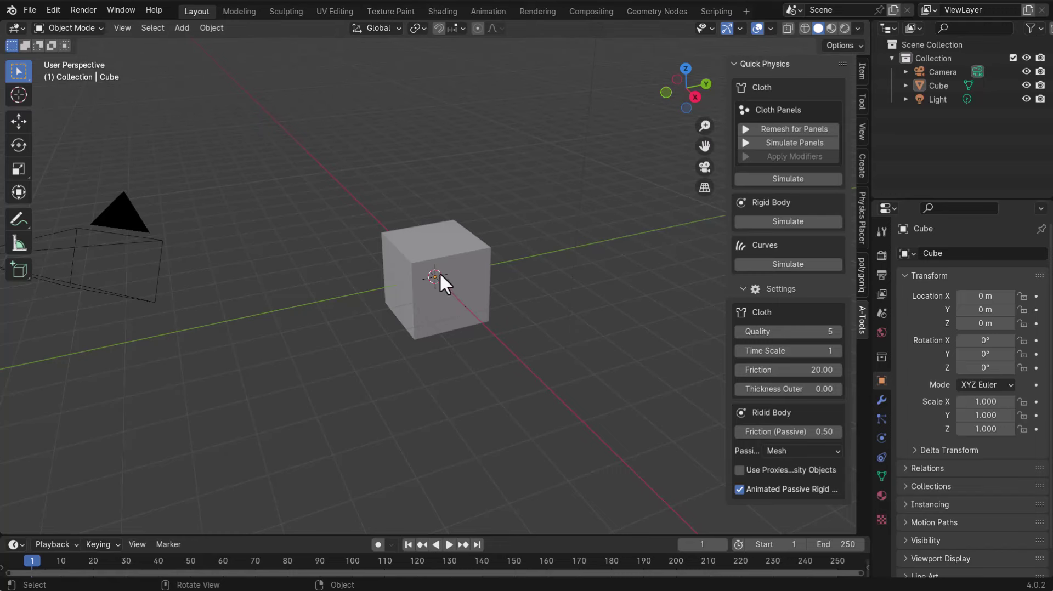
pyautogui.scroll(4, 454, 269)
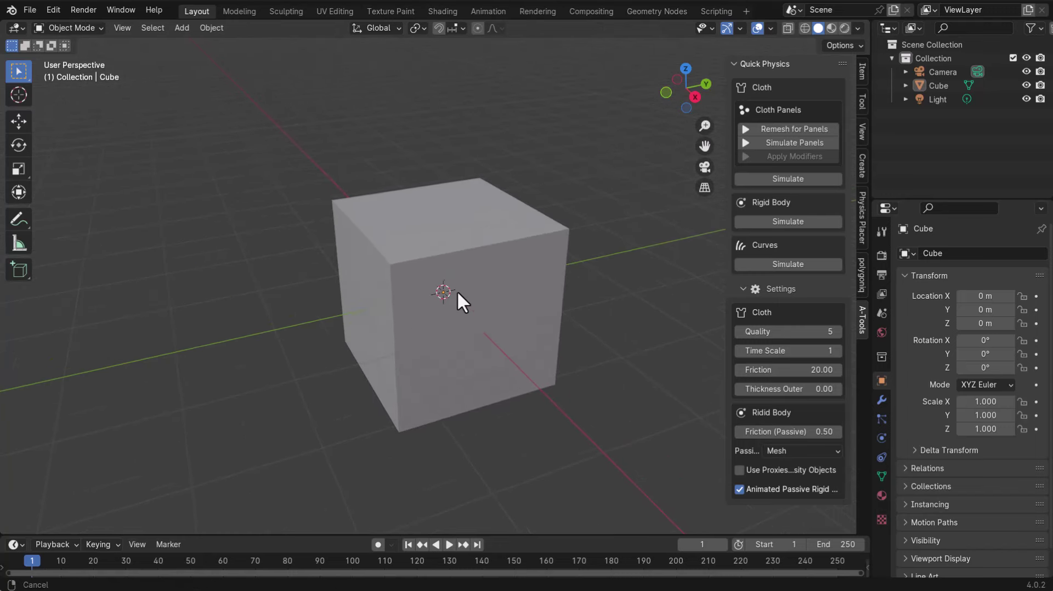
# Put the cube in Edit Mode with face select and only its top face selected
pyautogui.click(439, 245)
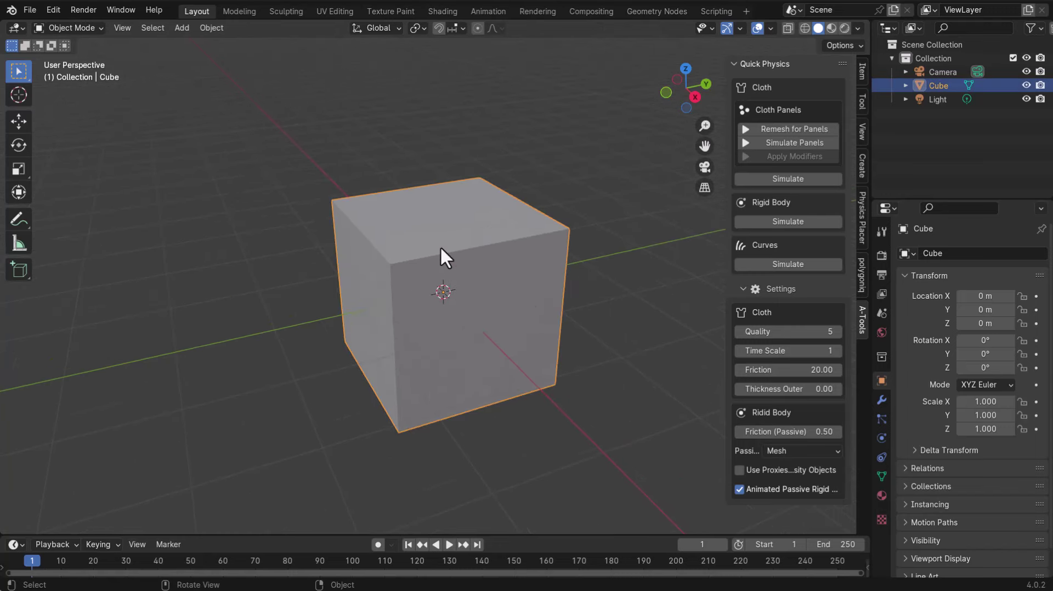
pyautogui.moveTo(441, 247); pyautogui.dragTo(475, 255, button='middle')
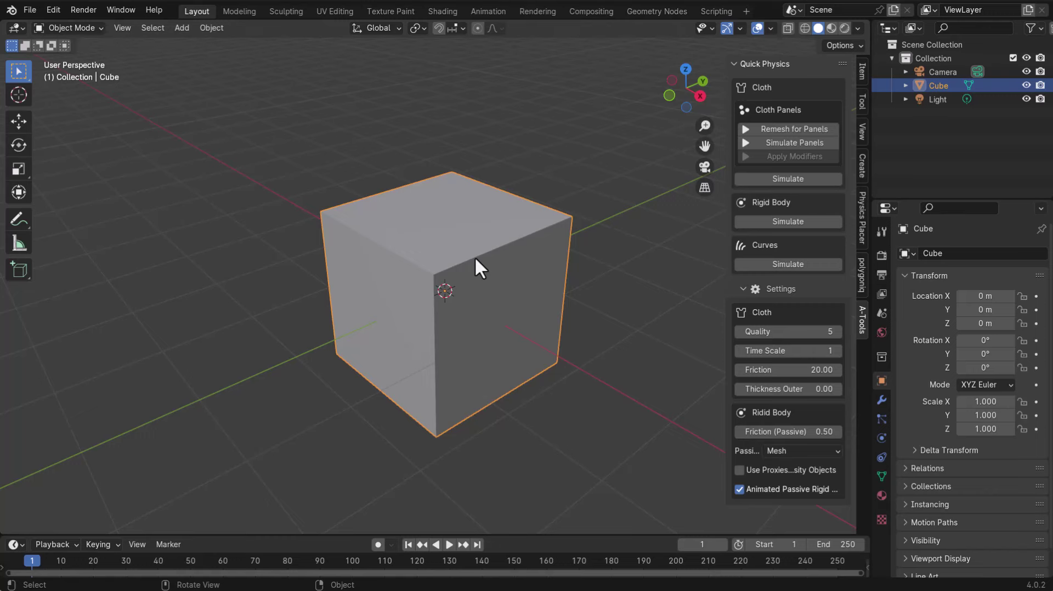
pyautogui.press('Tab')
pyautogui.press('3')
pyautogui.click(446, 241)
pyautogui.scroll(5, 447, 246)
# Remesh the top face precisely into panel Cube.001 and run Simulate Panels on it
pyautogui.moveTo(452, 251); pyautogui.dragTo(606, 205, button='middle')
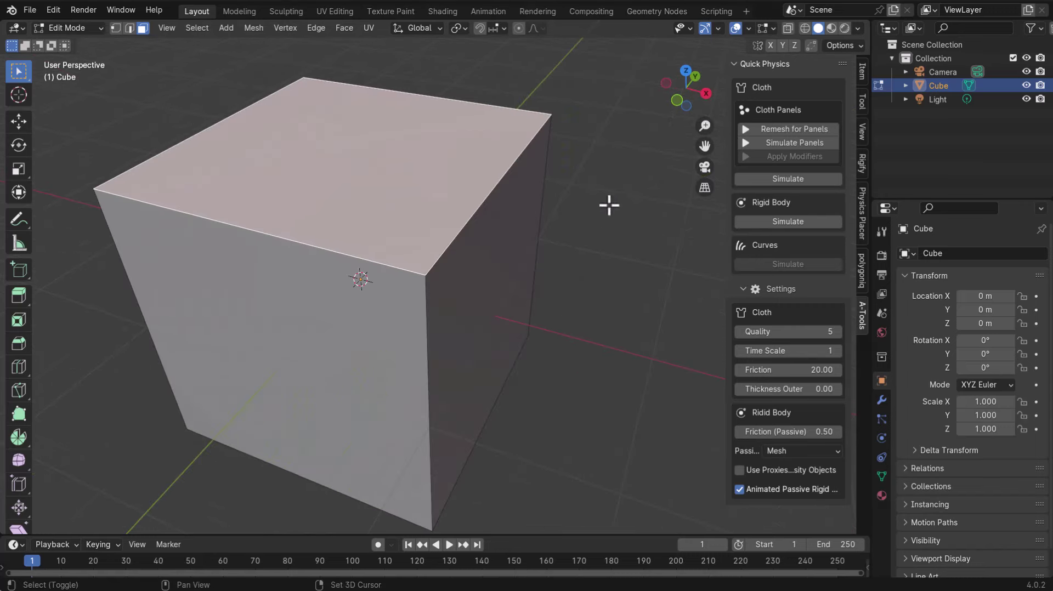
pyautogui.click(785, 130)
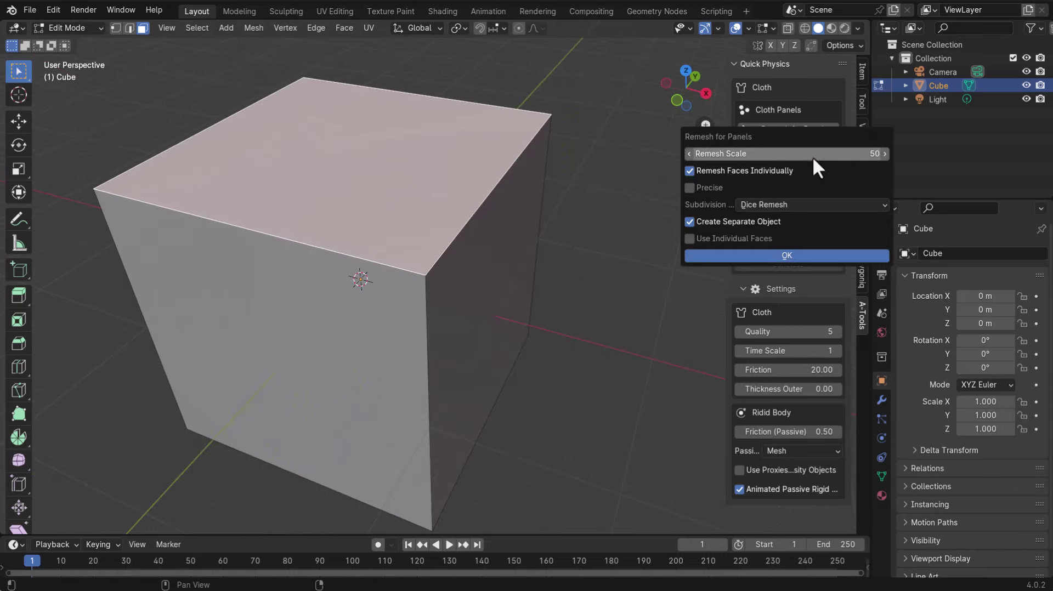
pyautogui.click(689, 187)
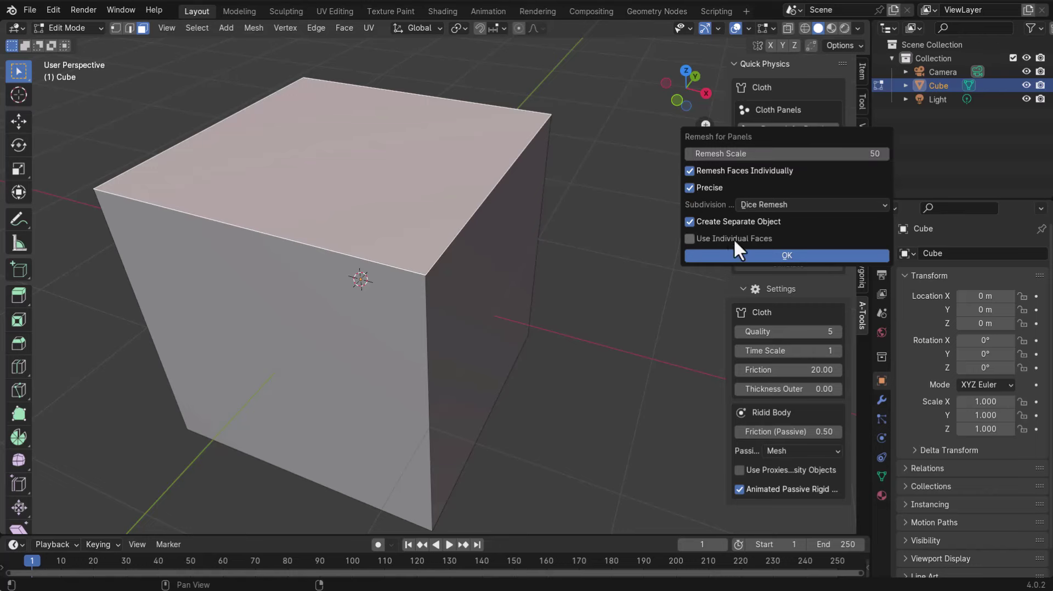
pyautogui.click(766, 253)
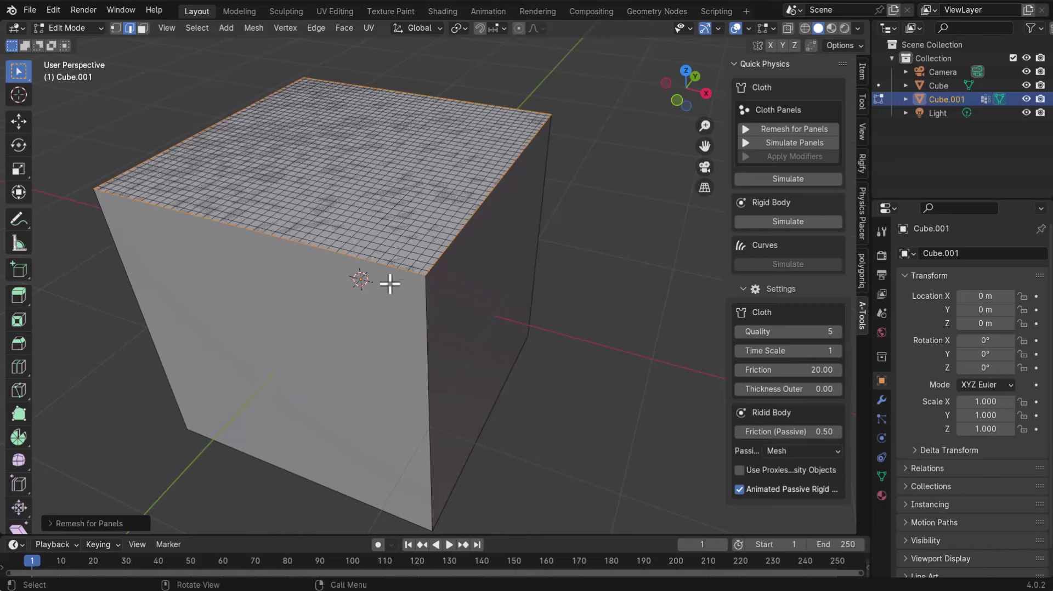
pyautogui.click(798, 141)
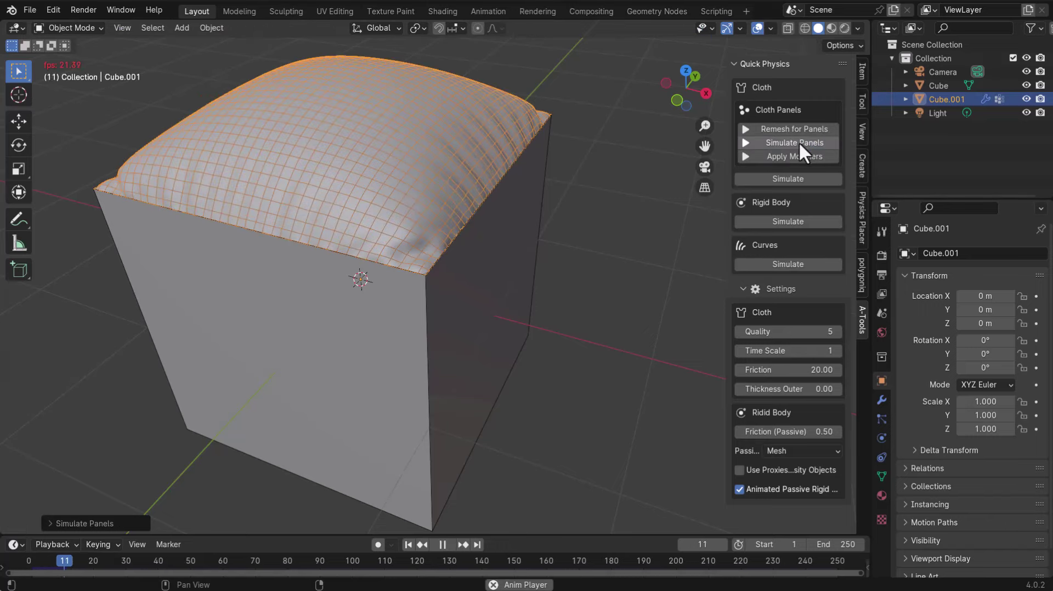
# Set panel Pressure to 18.35 and try Shrink values 0.22 and 1, ending at -0.74
pyautogui.click(63, 522)
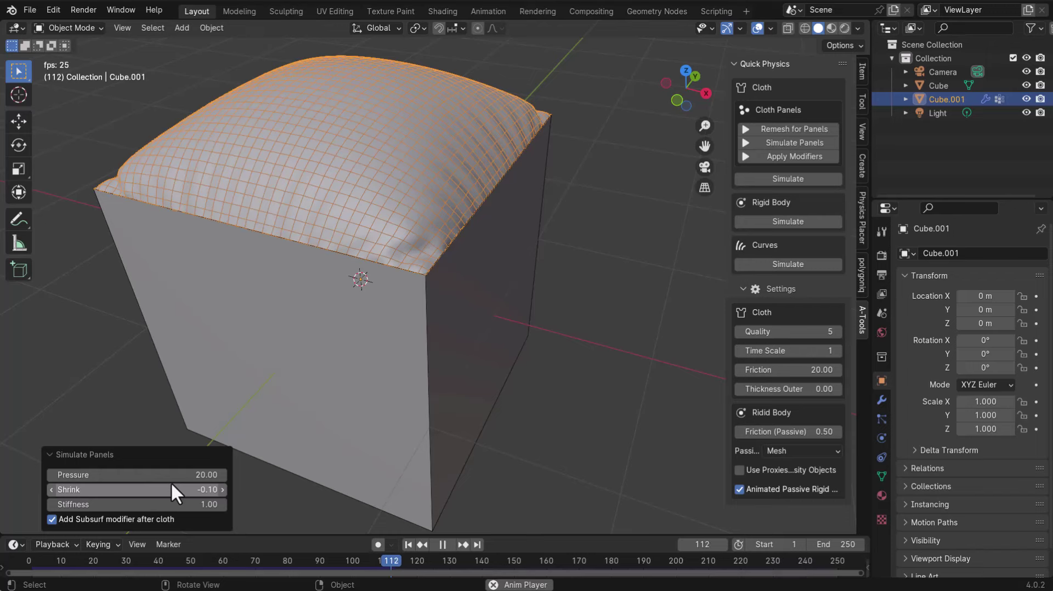
pyautogui.moveTo(176, 476); pyautogui.dragTo(137, 481)
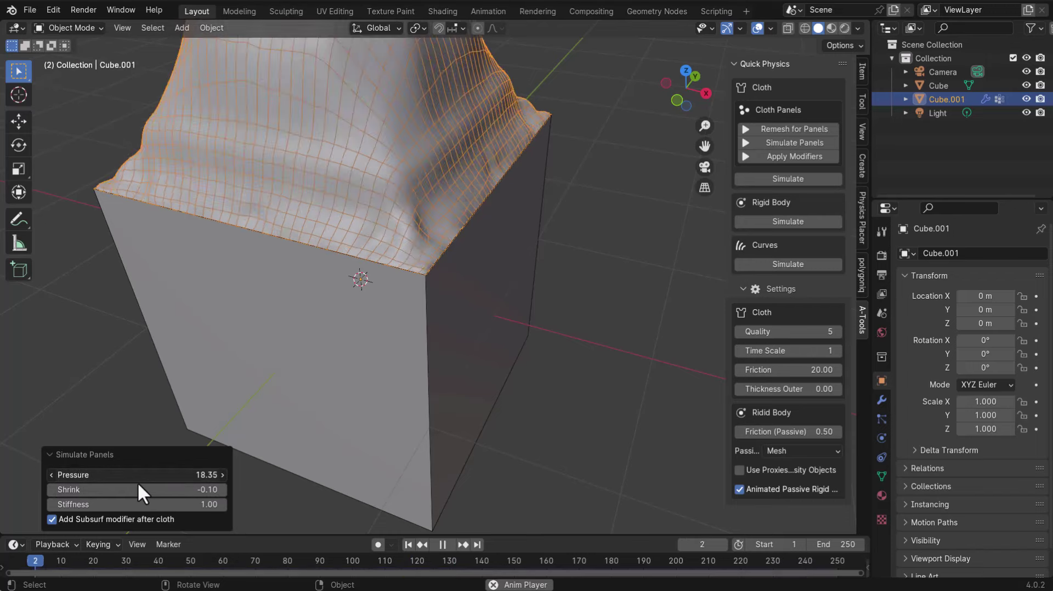
pyautogui.click(176, 486)
pyautogui.write('0.22')
pyautogui.press('Return')
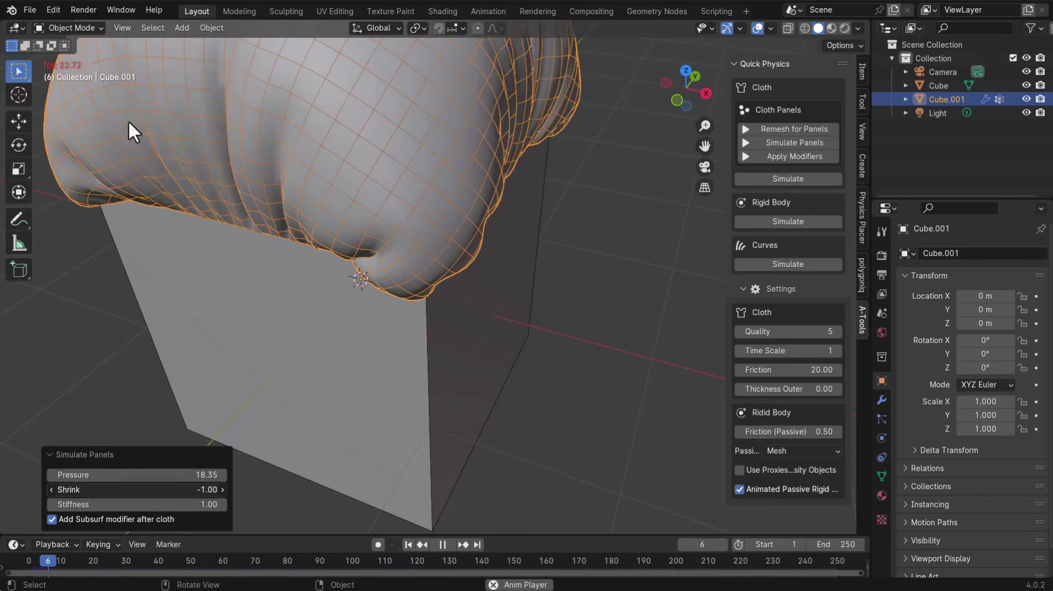
pyautogui.scroll(-5, 391, 368)
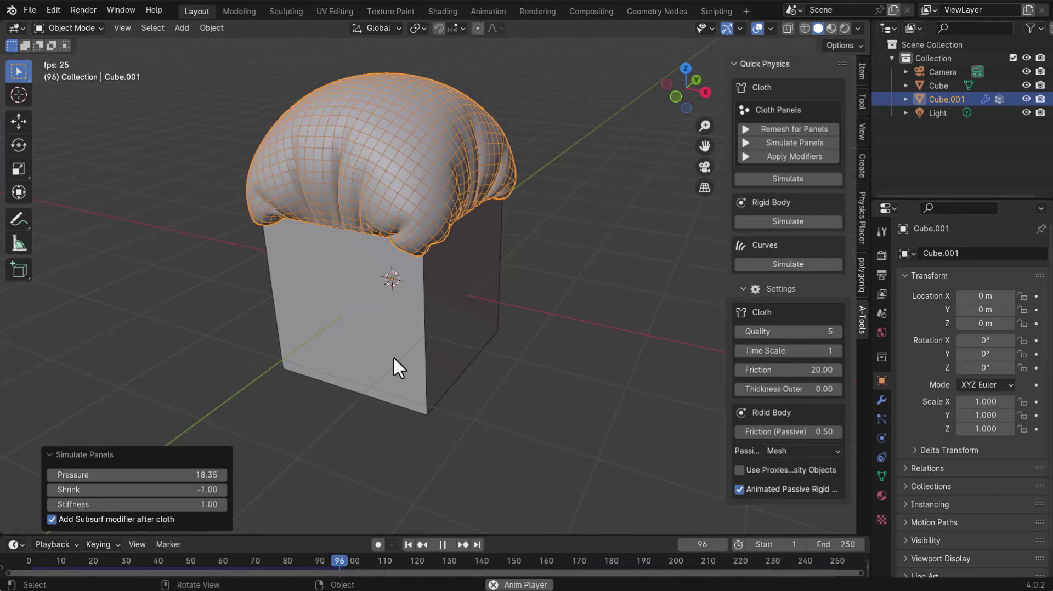
pyautogui.click(211, 490)
pyautogui.write('1')
pyautogui.press('Return')
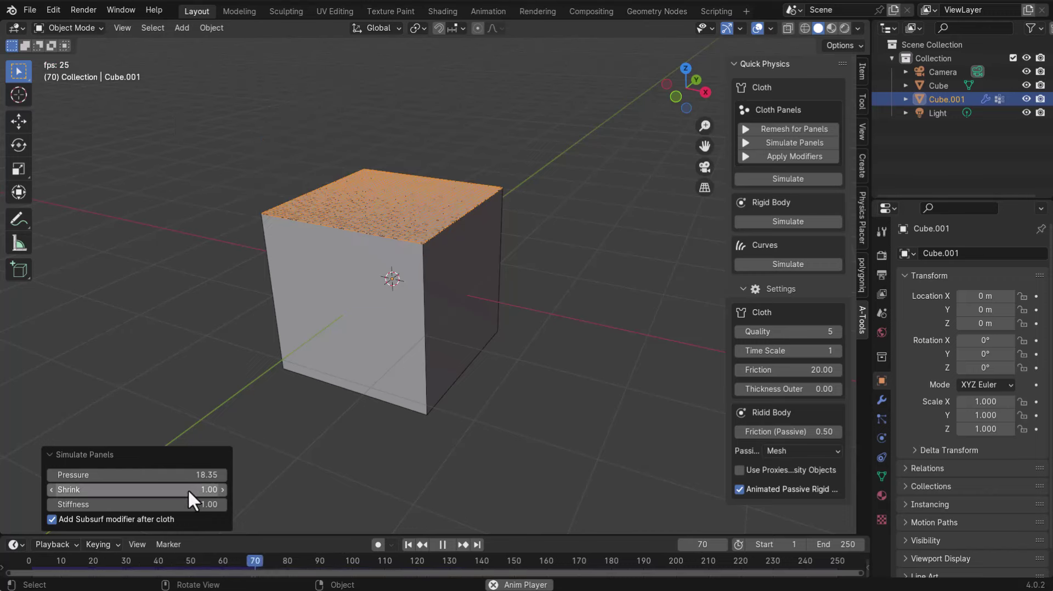
pyautogui.moveTo(187, 488); pyautogui.dragTo(154, 488)
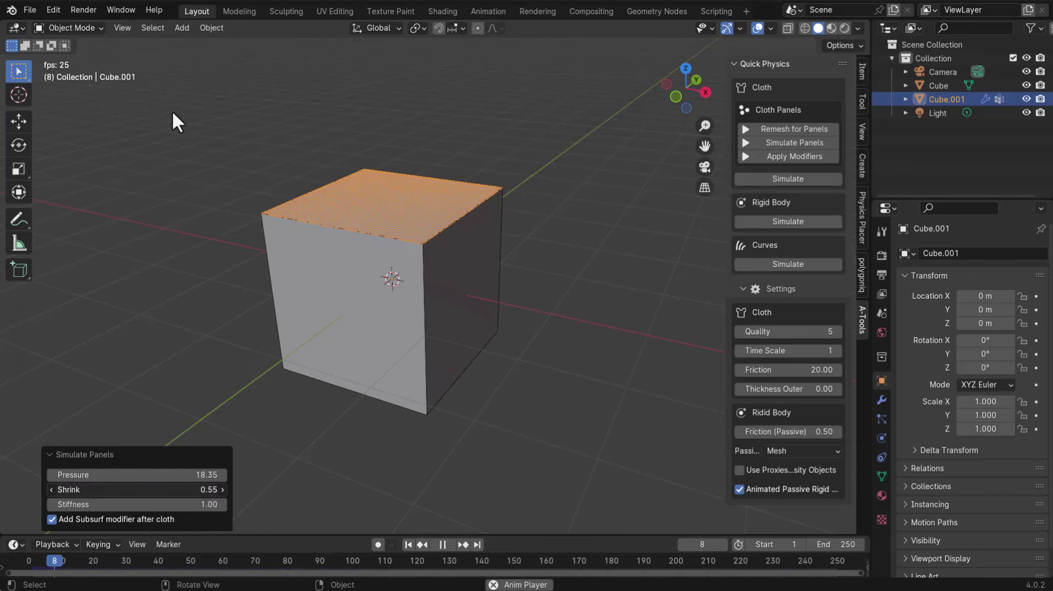
pyautogui.moveTo(154, 124); pyautogui.dragTo(188, 489)
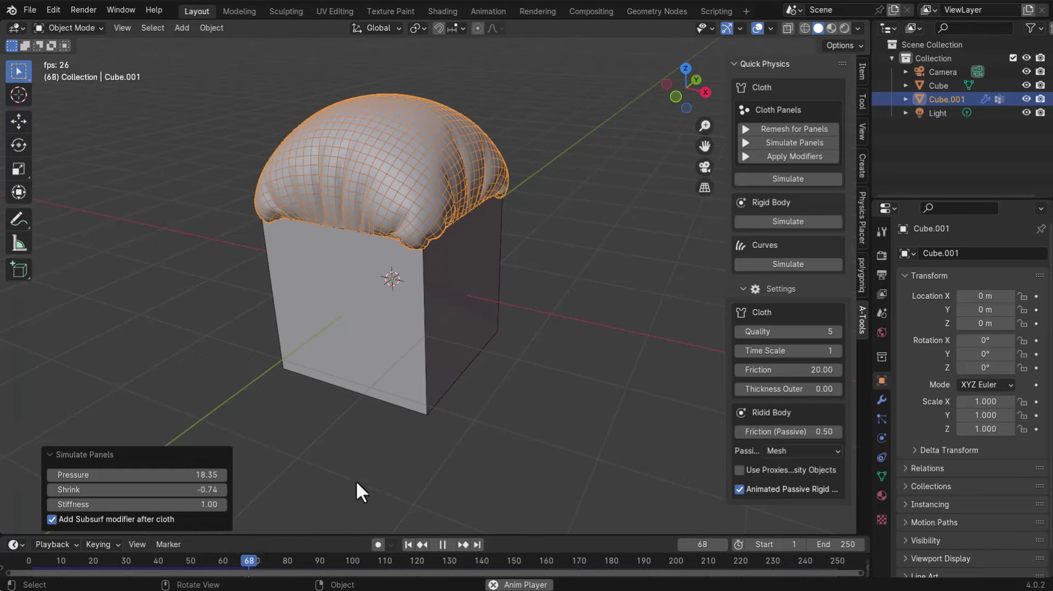
# Reselect the cloth panel, pause playback, and show its modifiers
pyautogui.click(322, 485)
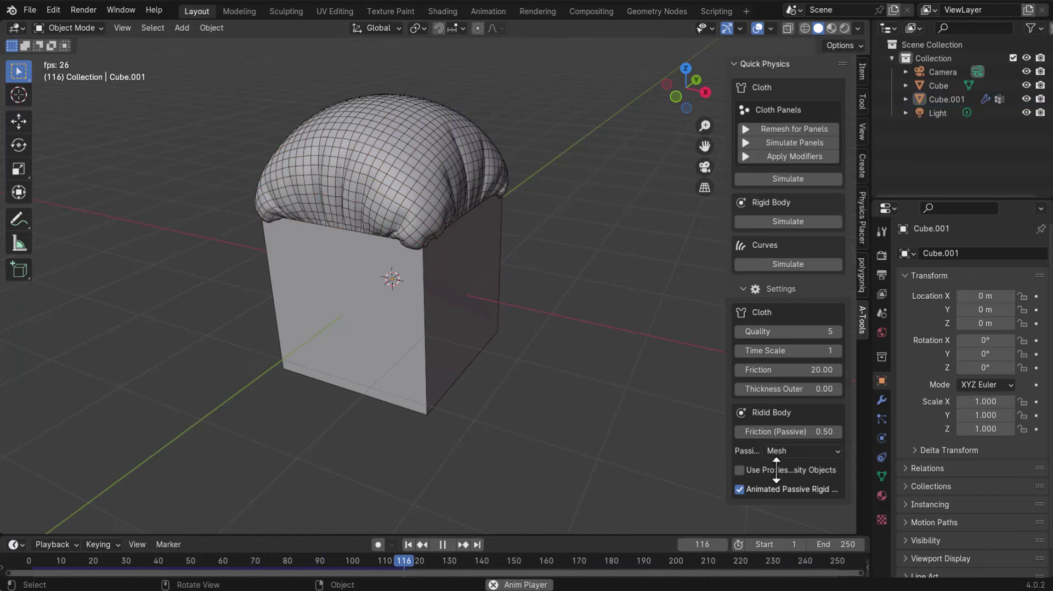
pyautogui.click(388, 197)
pyautogui.press('space')
pyautogui.click(881, 400)
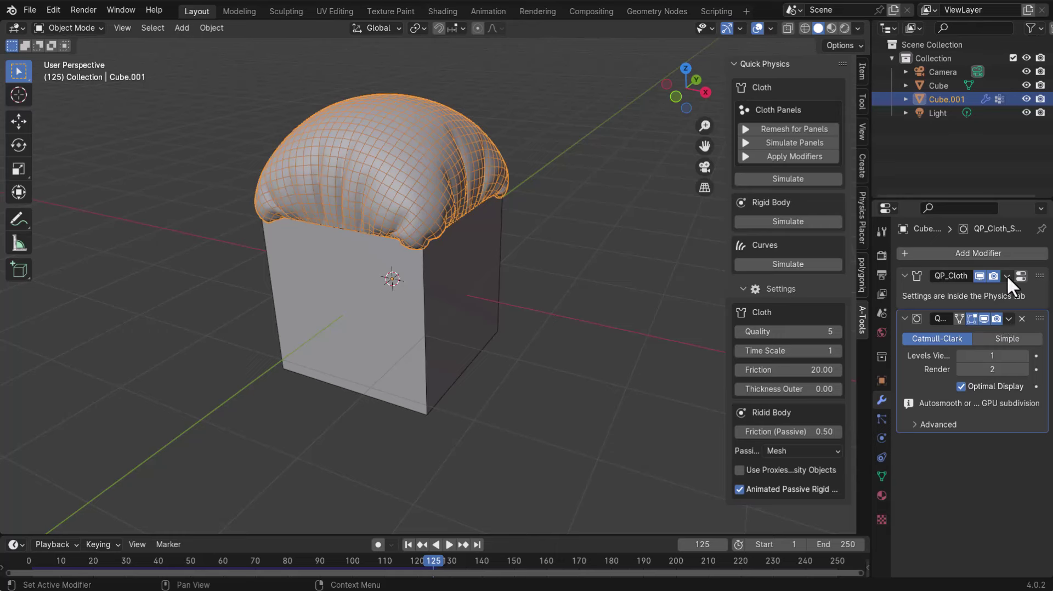
# Rewind, replay the drape to frame 68, and apply the cloth modifiers with Ctrl+A
pyautogui.click(409, 546)
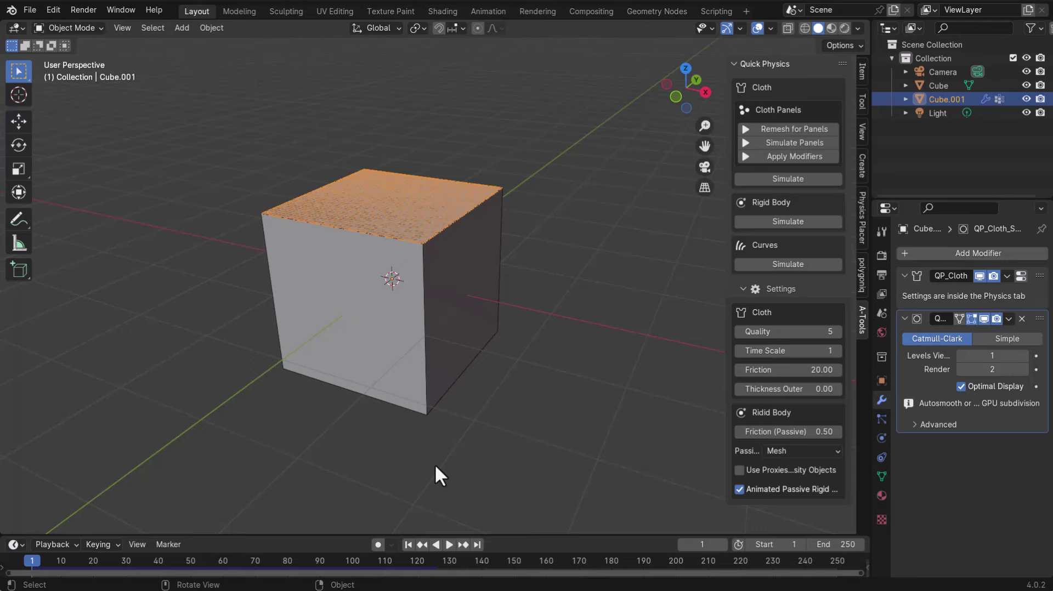
pyautogui.press('space')
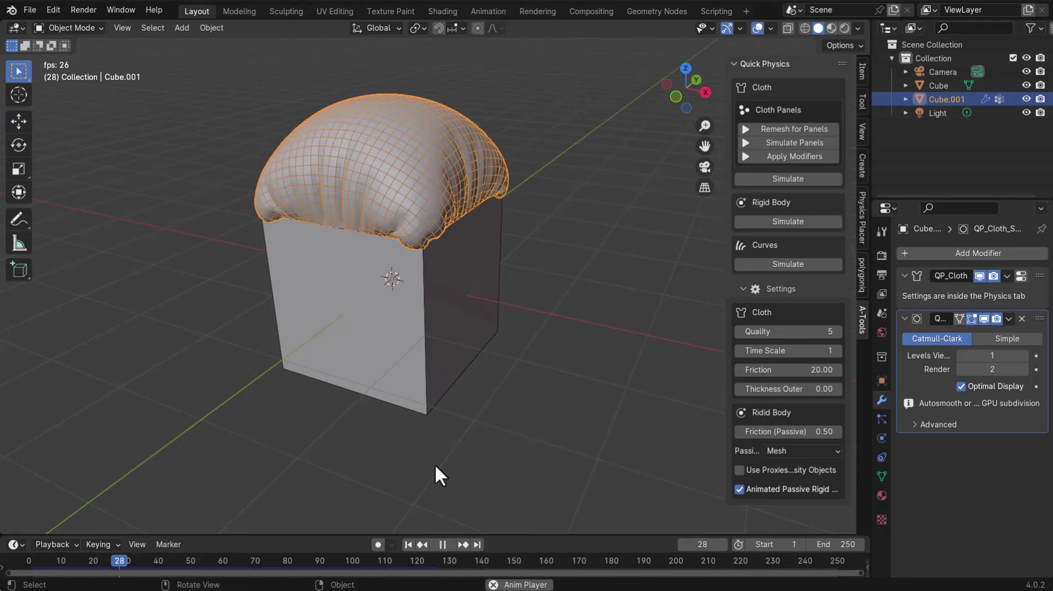
pyautogui.press('space')
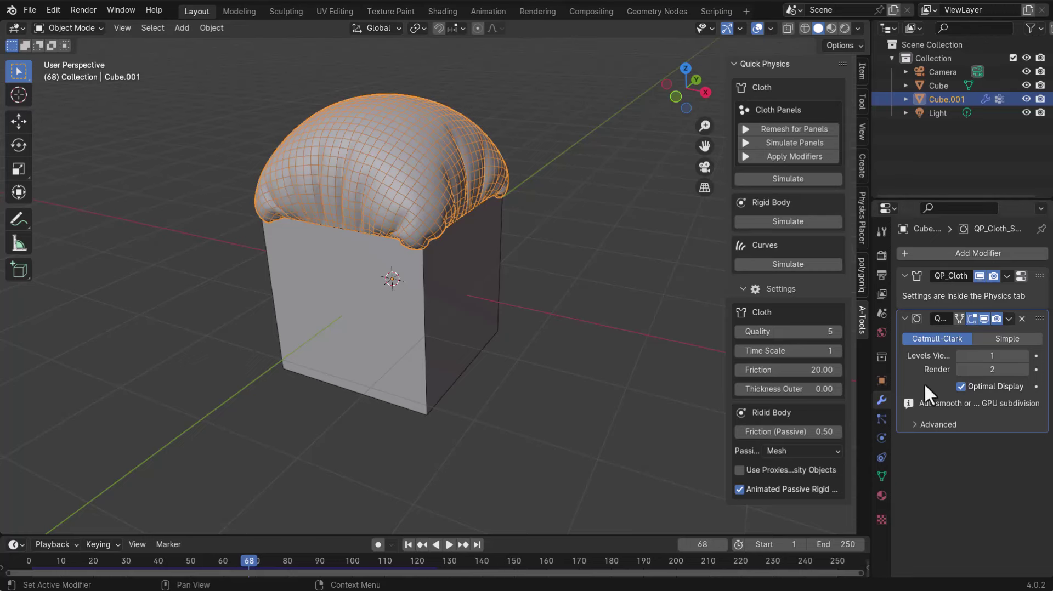
pyautogui.hotkey('ctrl', 'a')
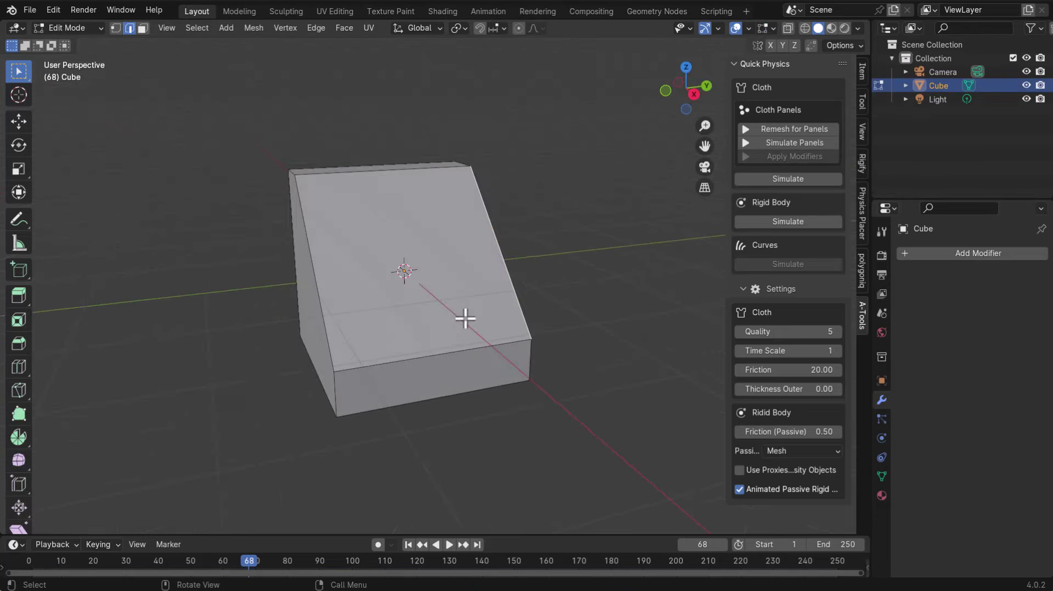
# Add a centred loop cut across the sloped block
pyautogui.hotkey('ctrl', 'r')
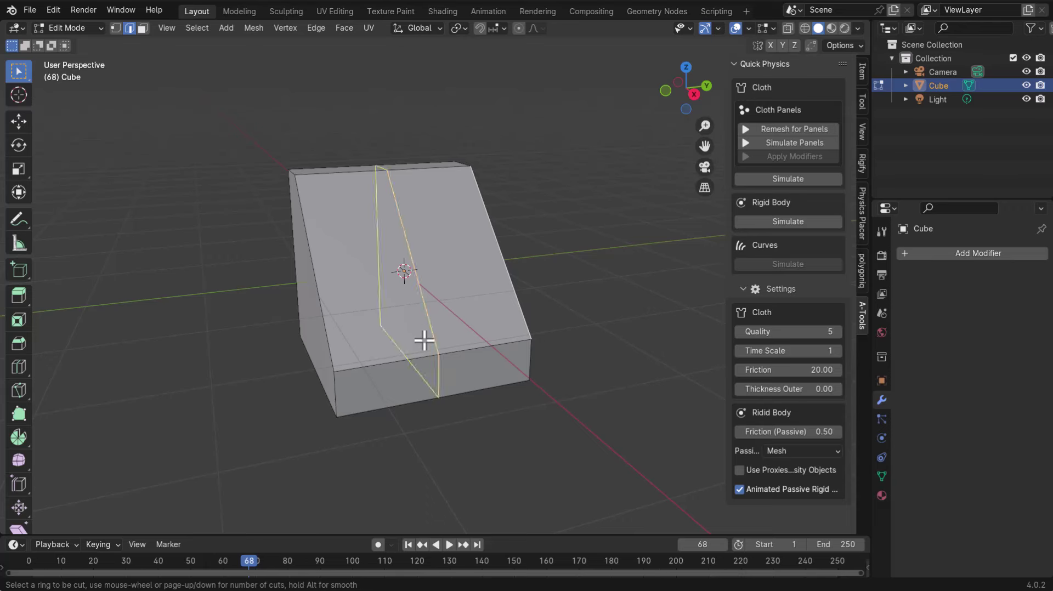
pyautogui.click(423, 343)
pyautogui.rightClick(411, 270)
pyautogui.moveTo(376, 228); pyautogui.dragTo(463, 251, button='middle')
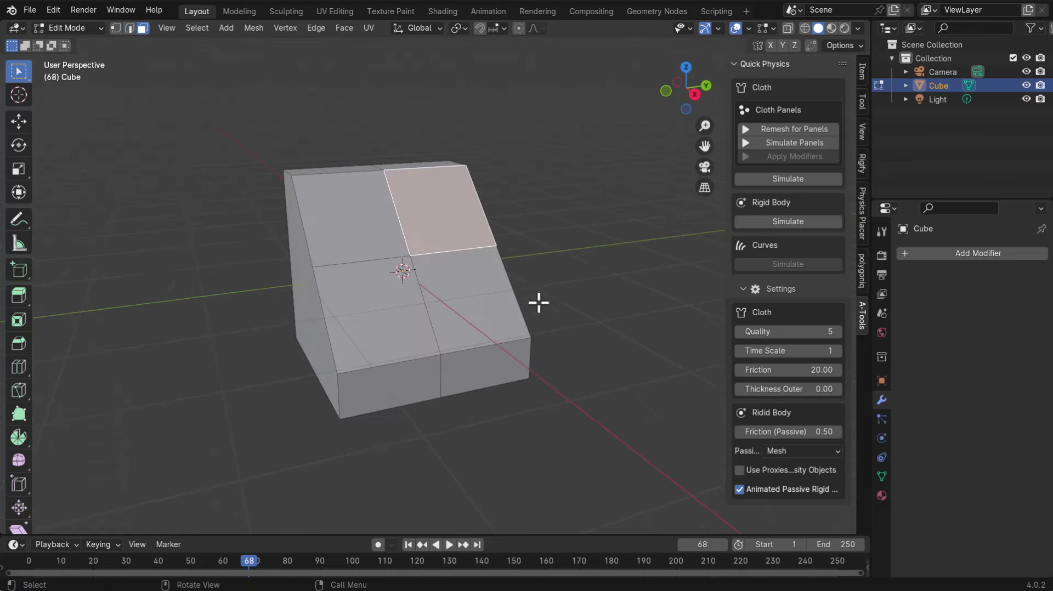
# Select the sloped faces and set Remesh for Panels to Use Individual Faces
pyautogui.keyDown('shift'); pyautogui.click(447, 297); pyautogui.keyUp('shift')
pyautogui.keyDown('shift'); pyautogui.click(380, 294); pyautogui.keyUp('shift')
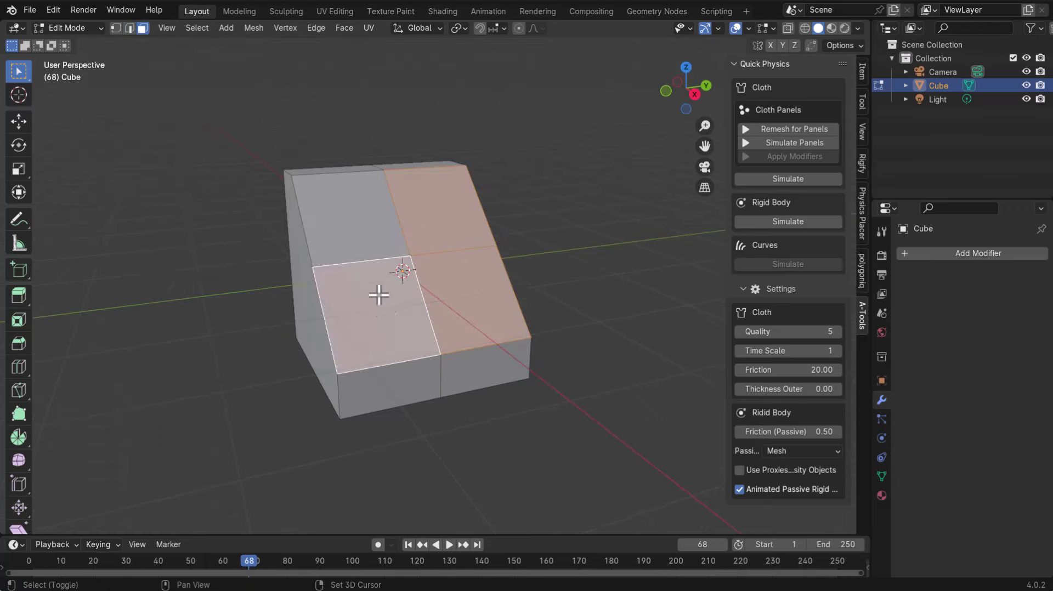
pyautogui.keyDown('shift'); pyautogui.click(380, 247); pyautogui.keyUp('shift')
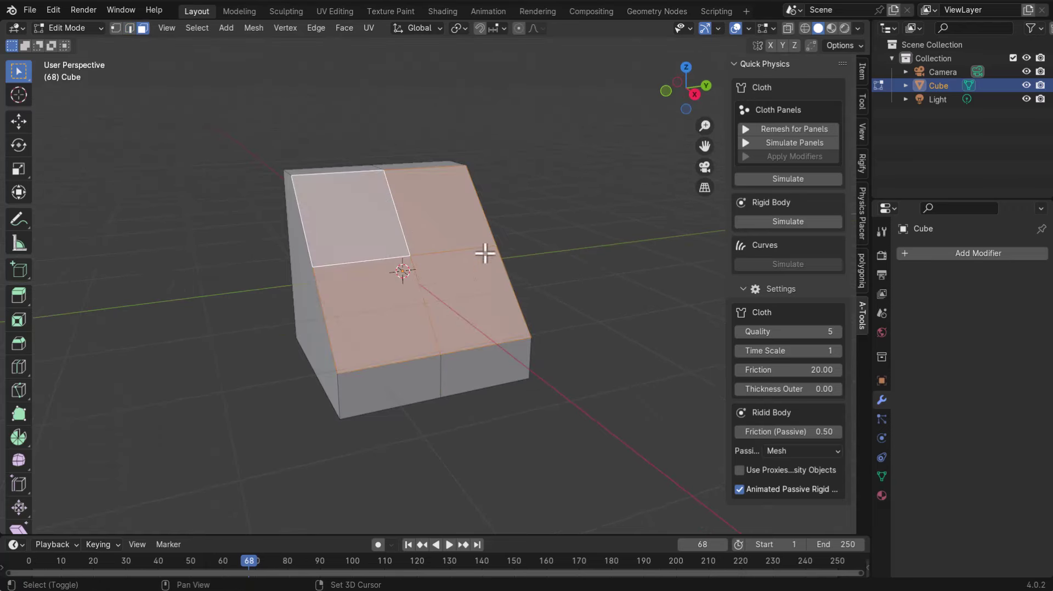
pyautogui.click(785, 127)
pyautogui.click(714, 237)
# Confirm the remesh and inflate the four panels into cushions with Simulate Panels
pyautogui.click(725, 252)
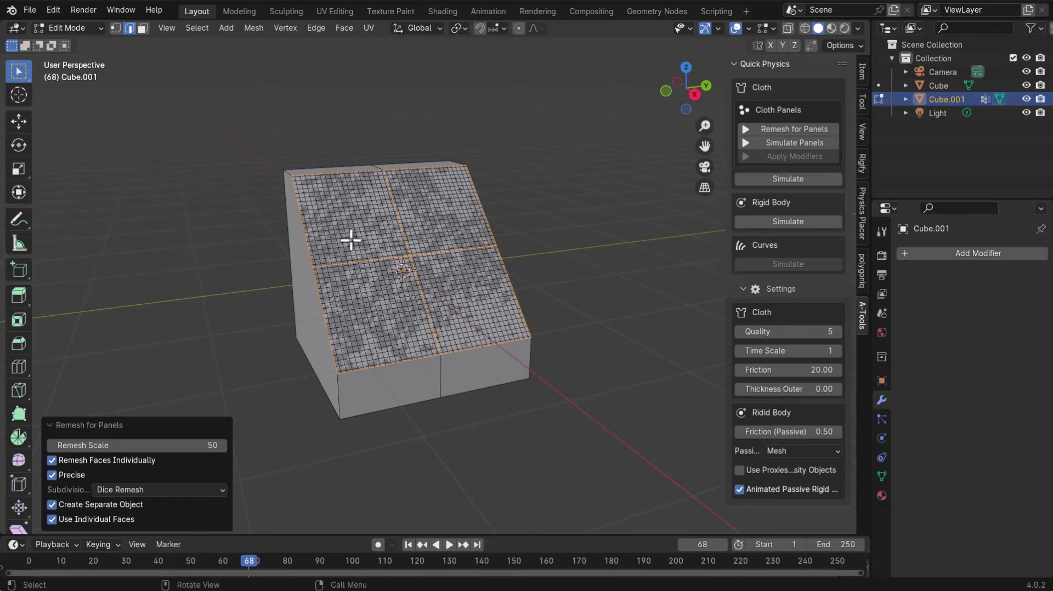
pyautogui.click(782, 146)
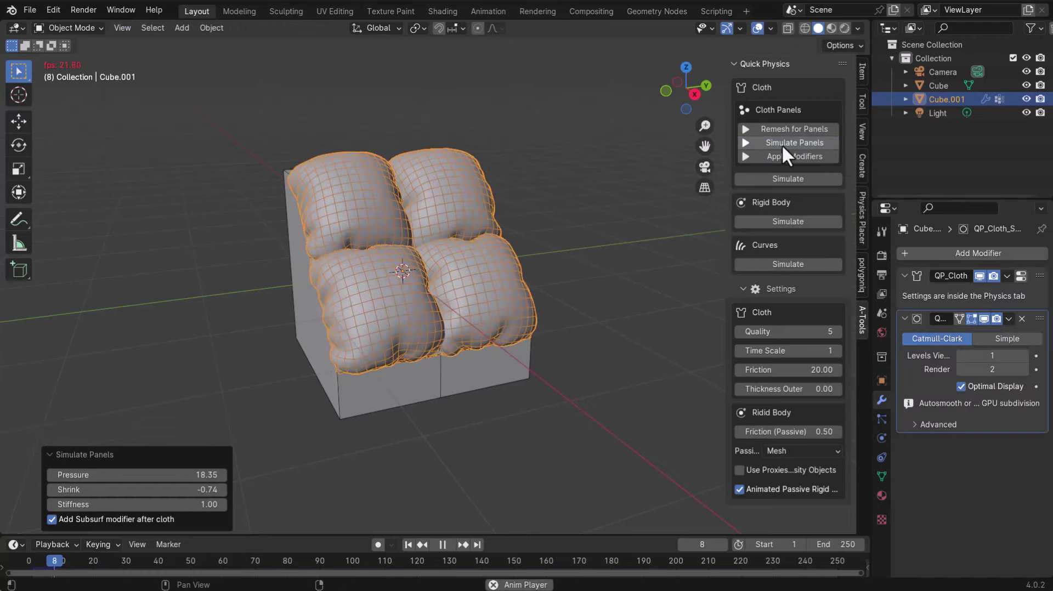
pyautogui.moveTo(284, 465); pyautogui.dragTo(552, 366, button='middle')
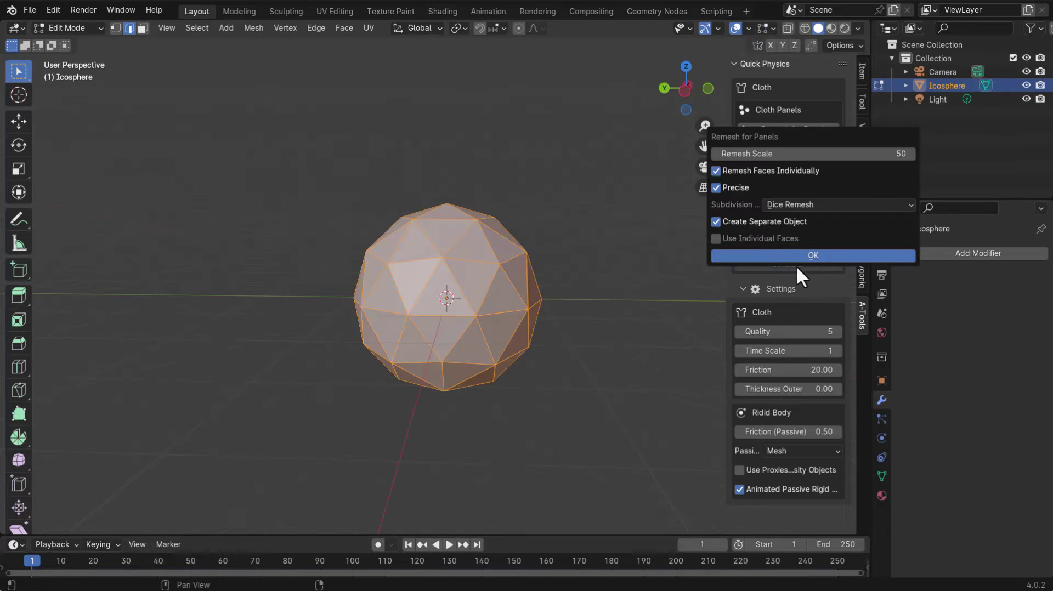
# Remesh the icosphere into panels, inflate it into a cloth shell, and stop playback
pyautogui.click(792, 255)
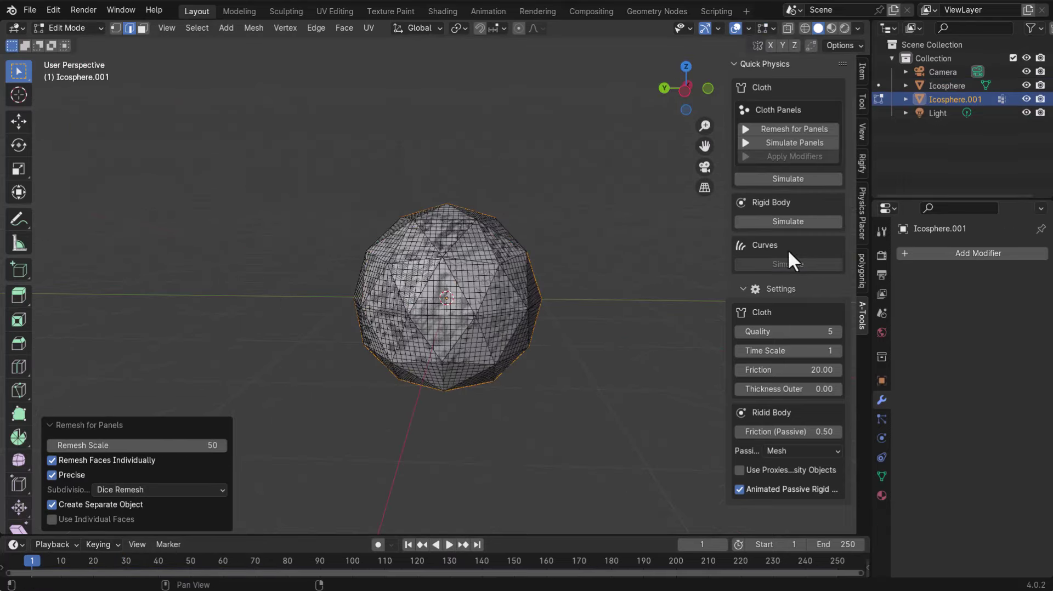
pyautogui.click(793, 143)
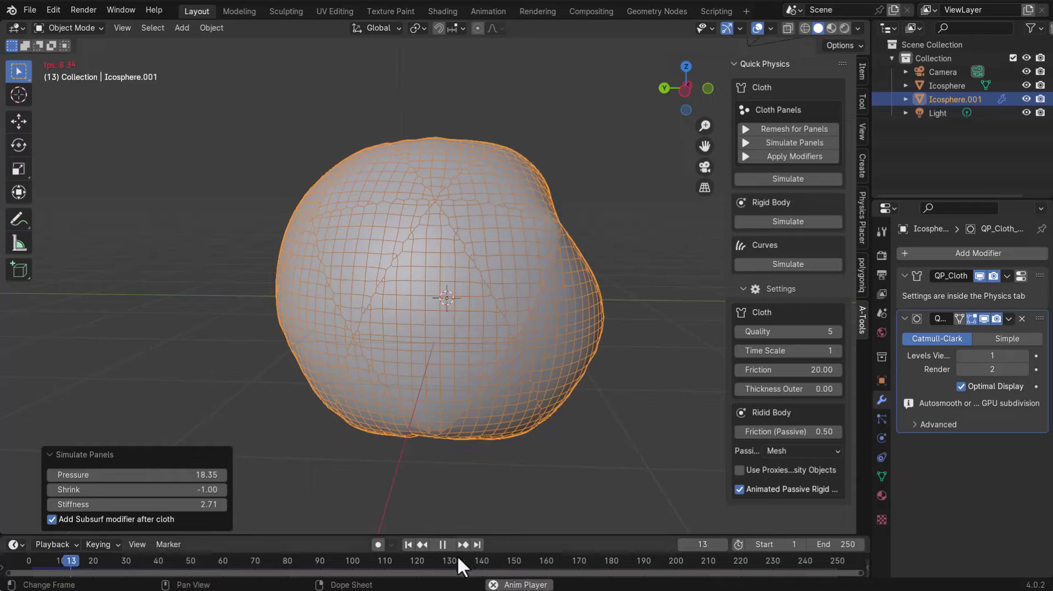
pyautogui.click(442, 544)
pyautogui.moveTo(353, 394); pyautogui.dragTo(387, 522, button='middle')
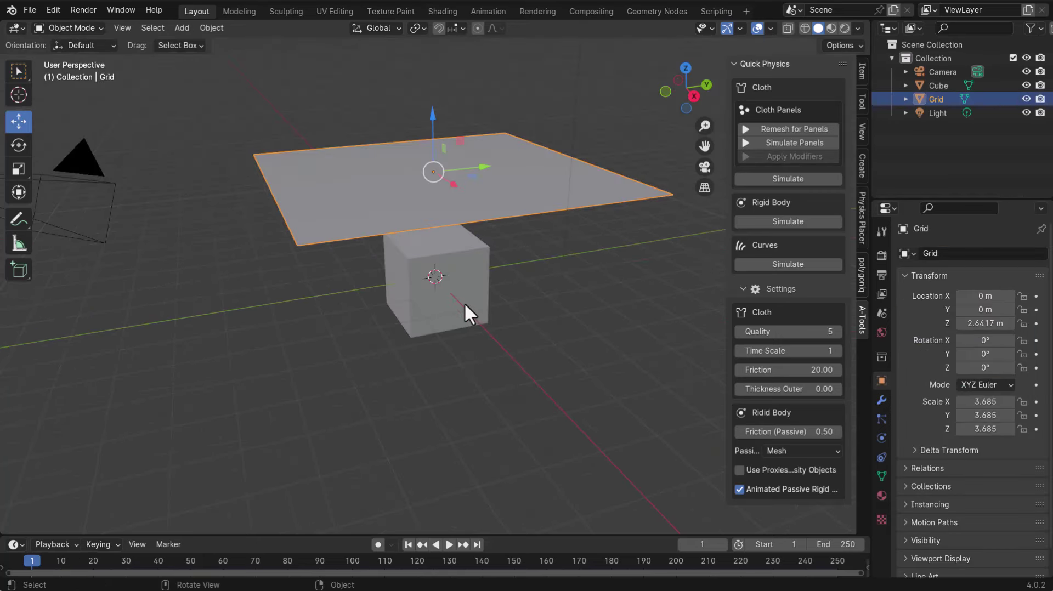
# Select the cube, then the Grid plane hovering above it in the new scene
pyautogui.click(465, 305)
pyautogui.click(515, 180)
pyautogui.moveTo(460, 297); pyautogui.dragTo(465, 282, button='middle')
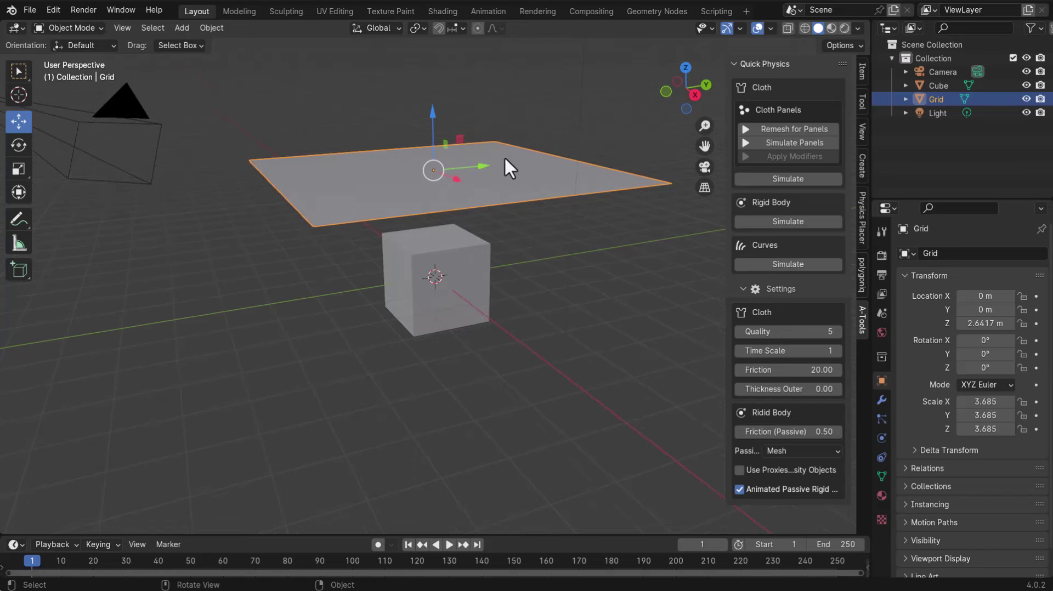
pyautogui.click(816, 180)
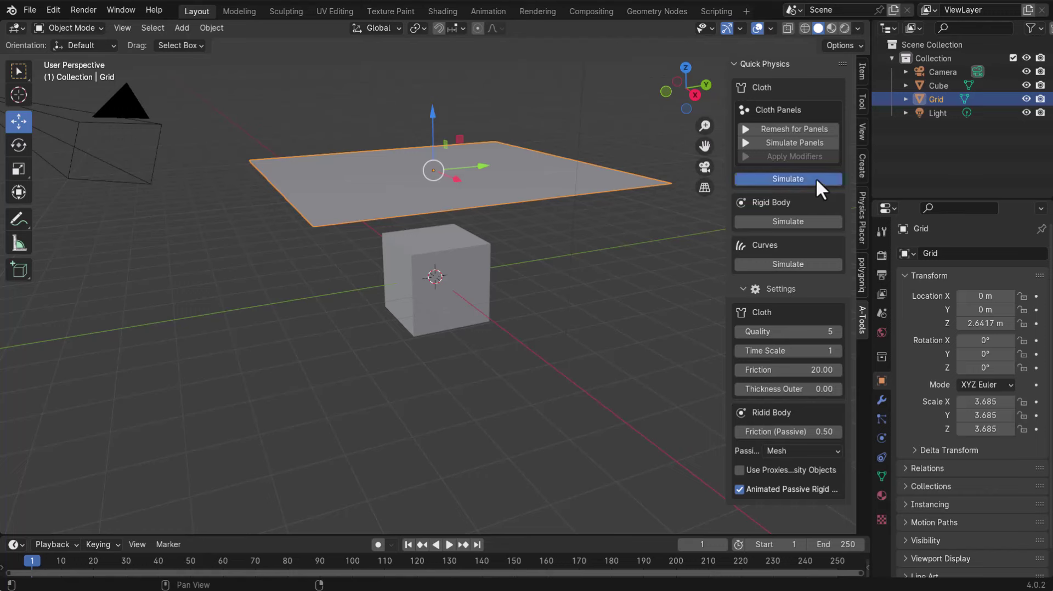
pyautogui.click(842, 203)
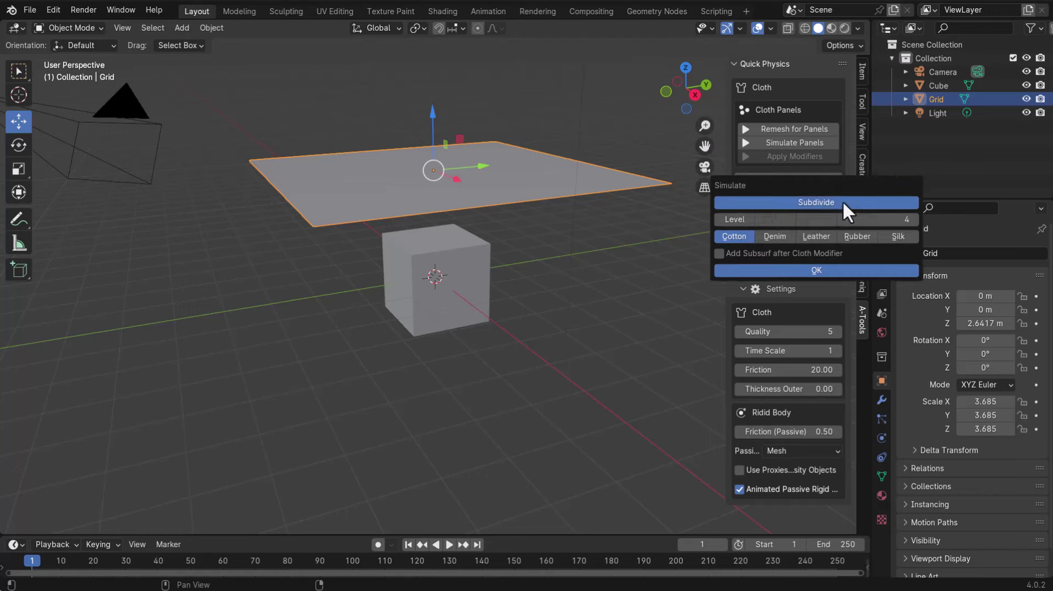
pyautogui.click(719, 219)
pyautogui.click(719, 220)
pyautogui.click(779, 253)
pyautogui.click(827, 269)
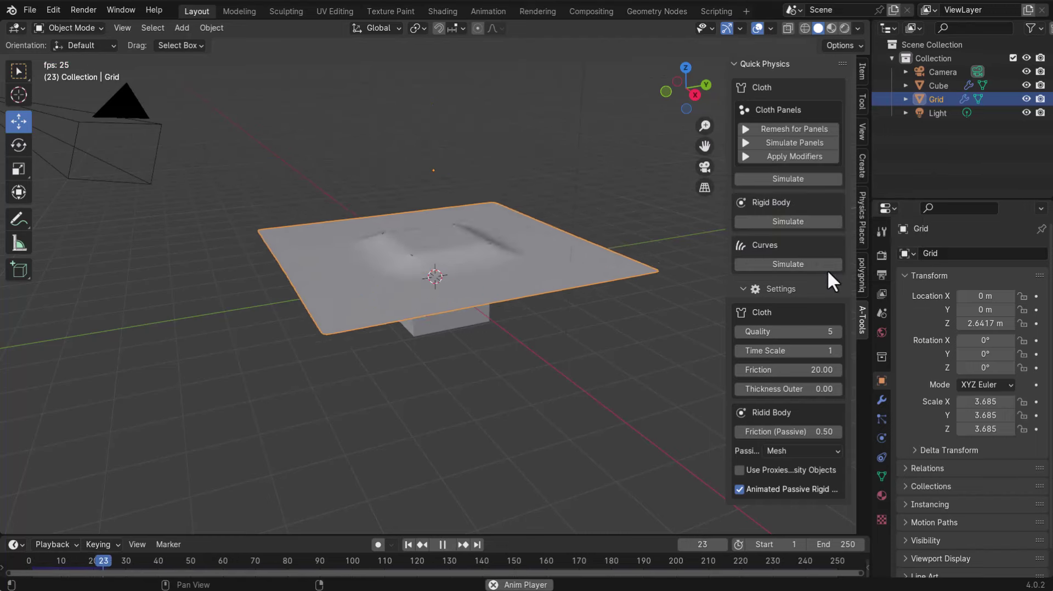
pyautogui.click(442, 544)
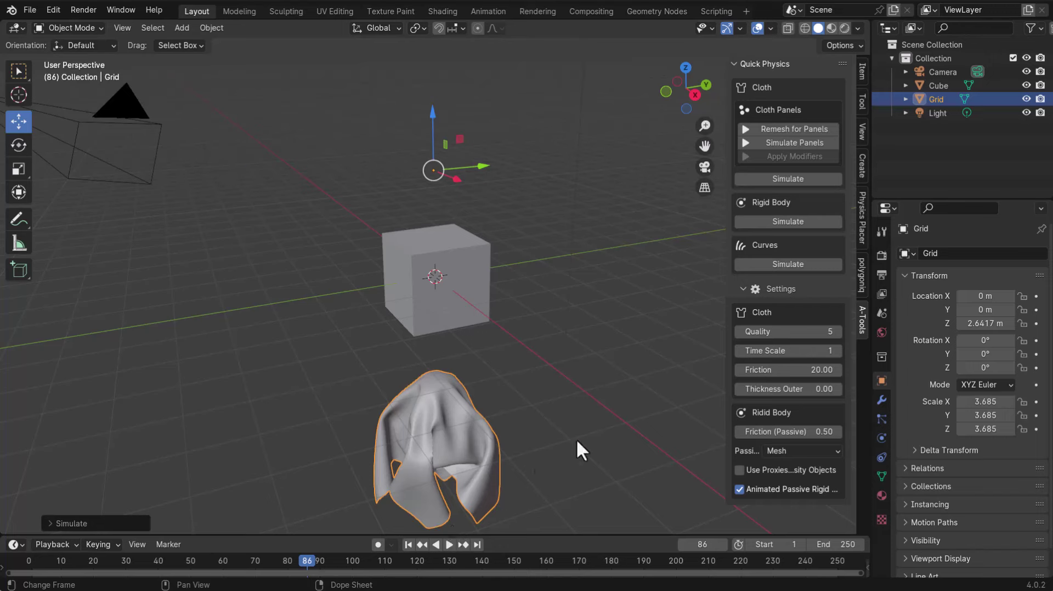
pyautogui.click(826, 269)
pyautogui.click(827, 269)
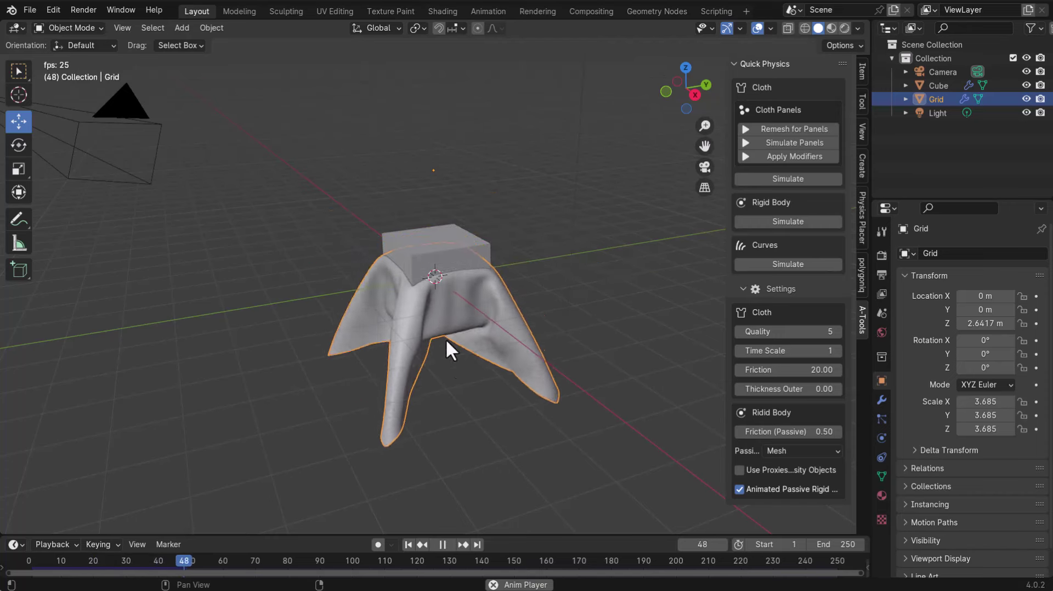
pyautogui.click(443, 543)
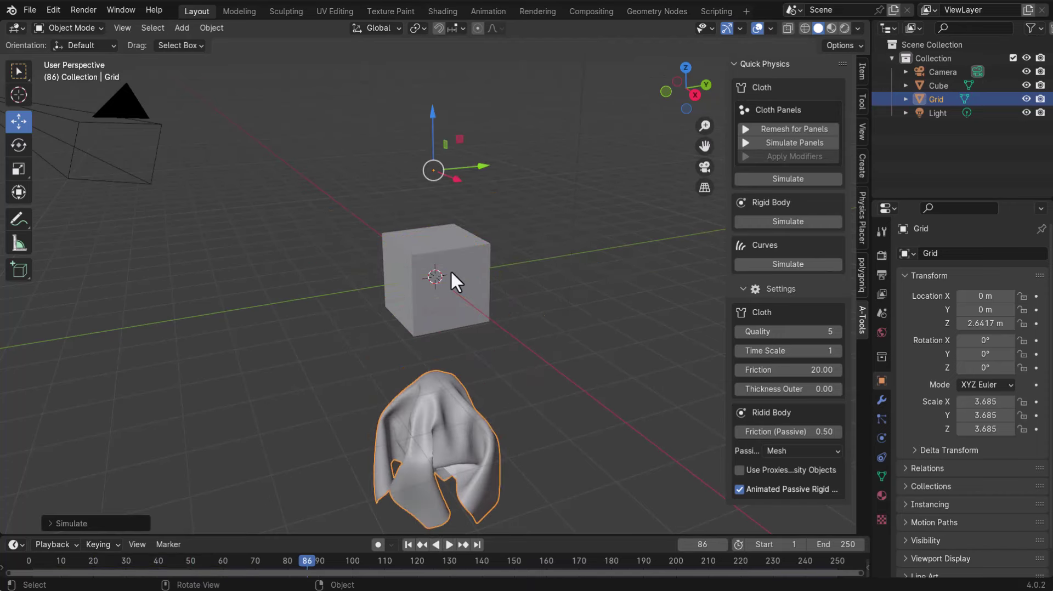
pyautogui.click(826, 269)
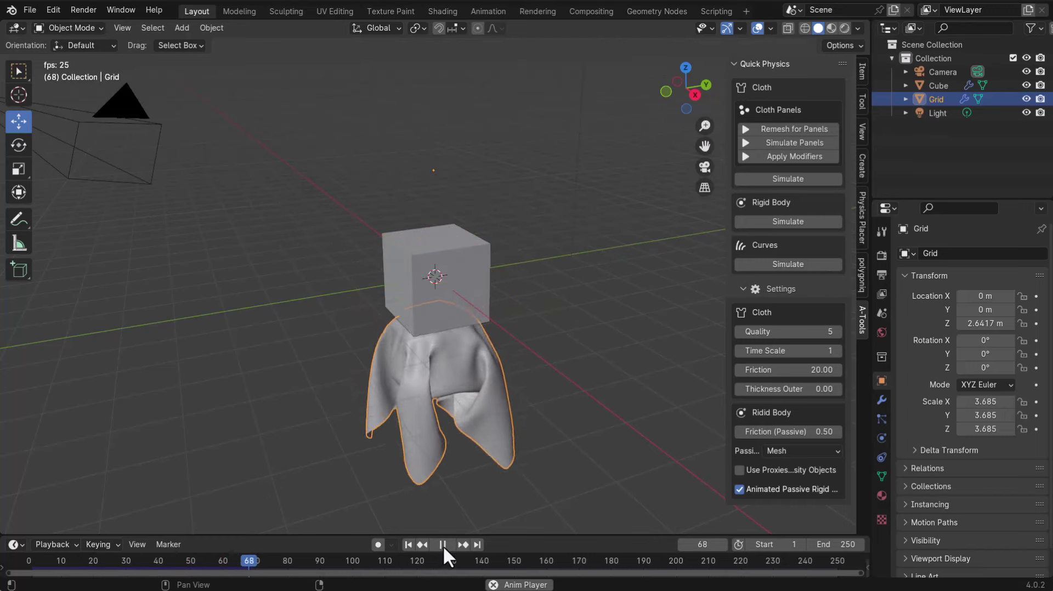
pyautogui.click(442, 543)
pyautogui.click(827, 268)
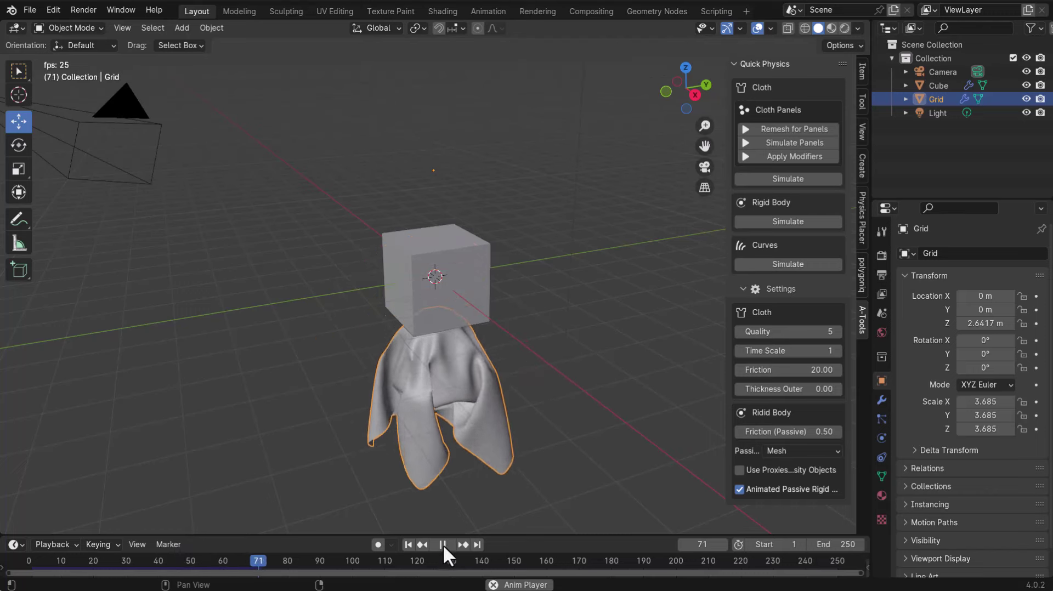
pyautogui.click(442, 543)
pyautogui.click(826, 268)
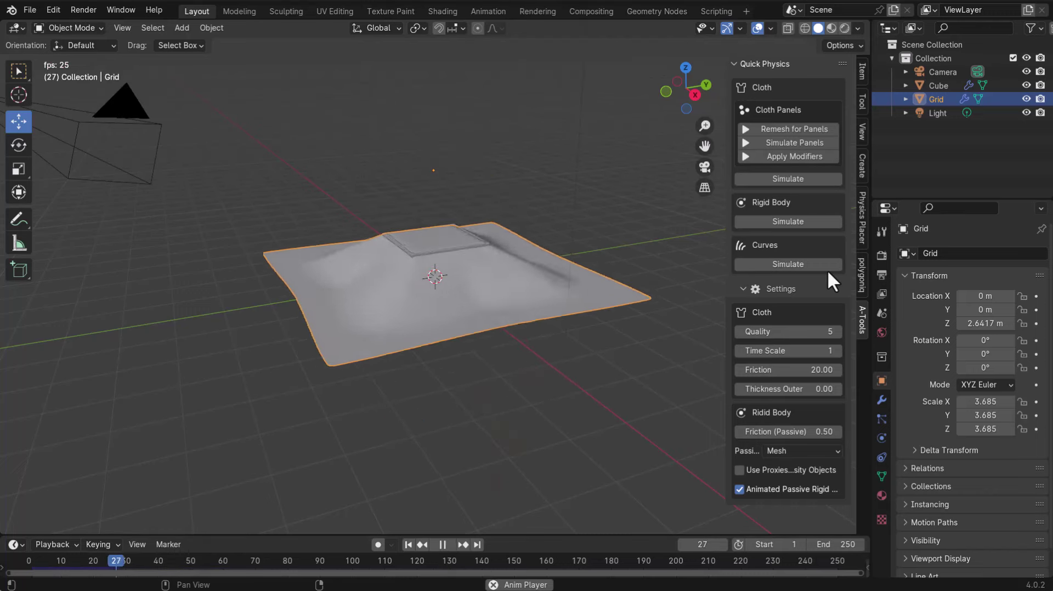
pyautogui.click(442, 544)
pyautogui.click(822, 265)
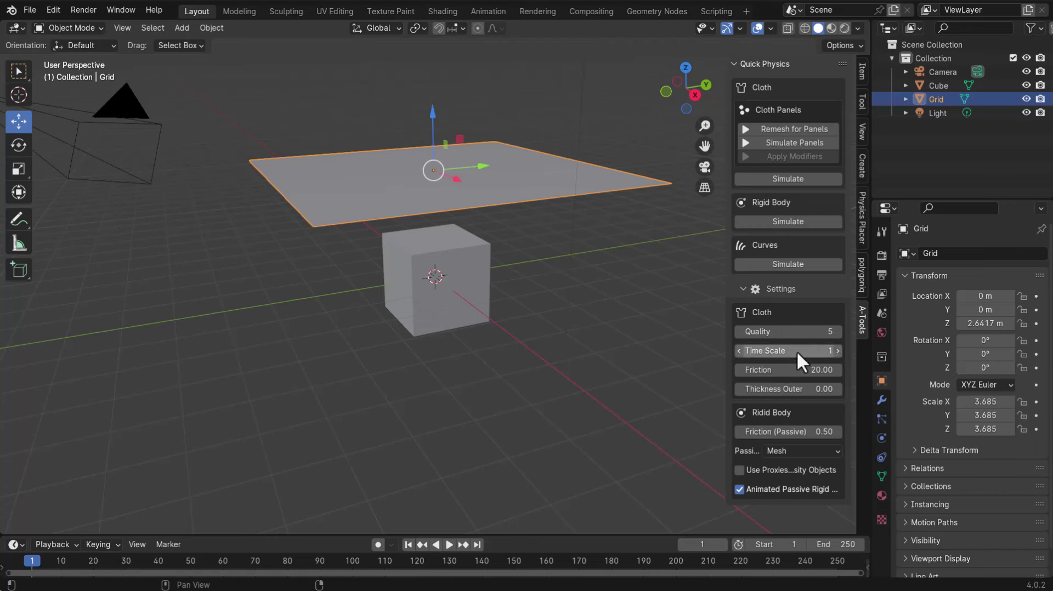
# Set the cloth outer thickness to 0.39 and raise Quality to 8
pyautogui.moveTo(827, 390); pyautogui.dragTo(875, 391)
pyautogui.click(838, 332)
pyautogui.click(837, 332)
pyautogui.click(838, 331)
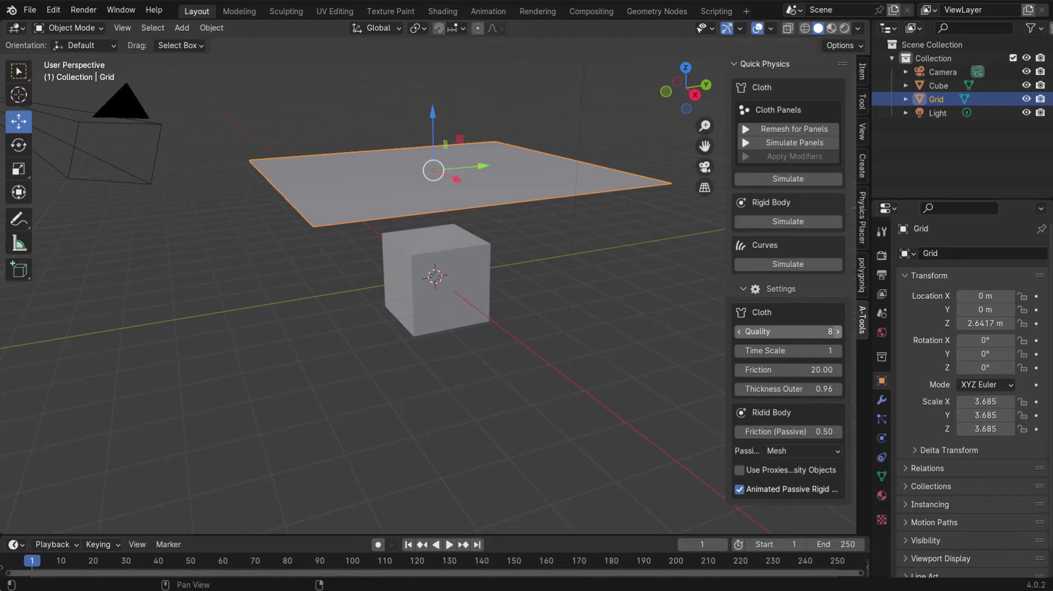
# Rerun the cloth simulation as Cotton, pausing at frame 71 to inspect the folds closely
pyautogui.click(791, 177)
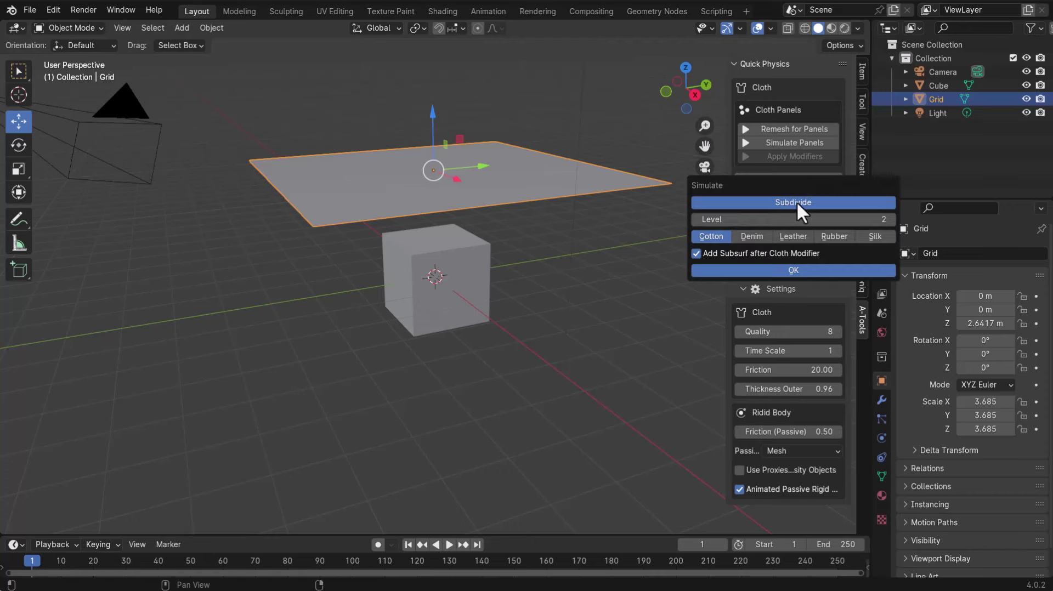
pyautogui.click(729, 270)
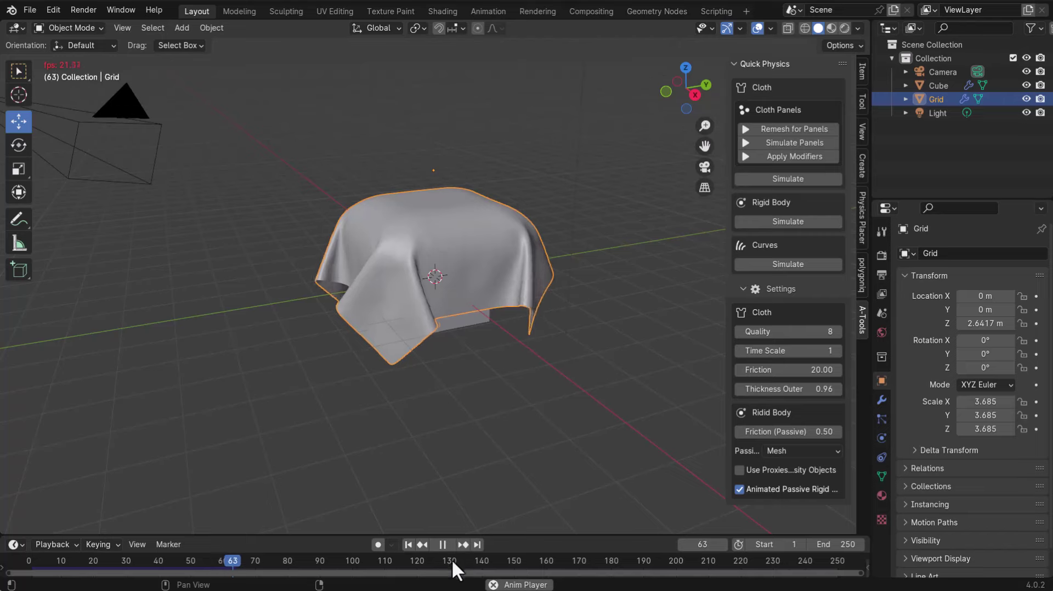
pyautogui.click(440, 545)
pyautogui.moveTo(511, 420); pyautogui.dragTo(495, 397, button='middle')
pyautogui.scroll(-5, 495, 395)
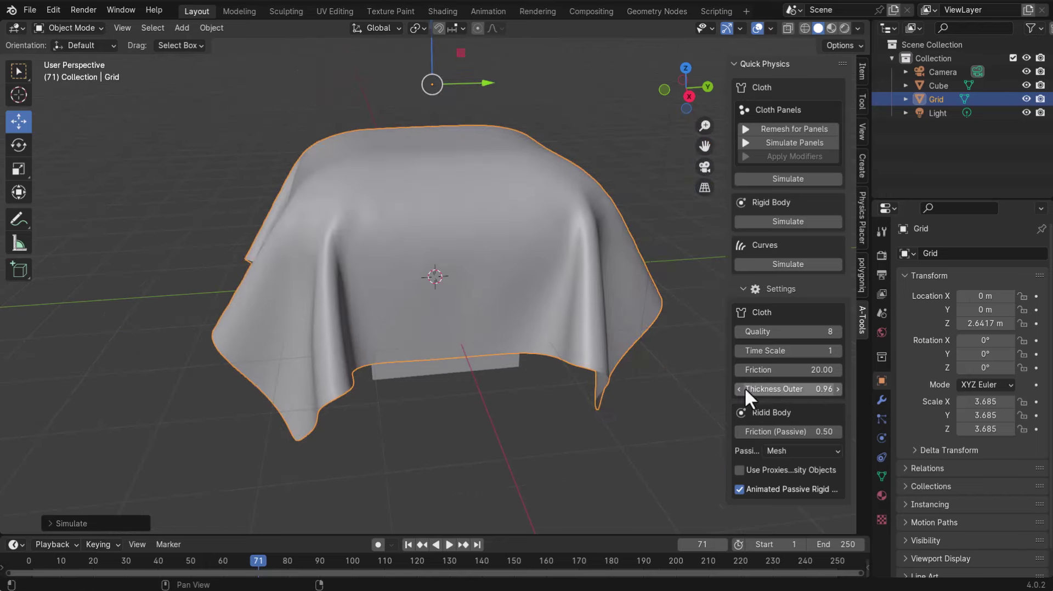
# Rewind to frame 1 and set the cloth's Thickness Outer to 0.1
pyautogui.hotkey('shift', 'Left')
pyautogui.click(788, 389)
pyautogui.write('0.')
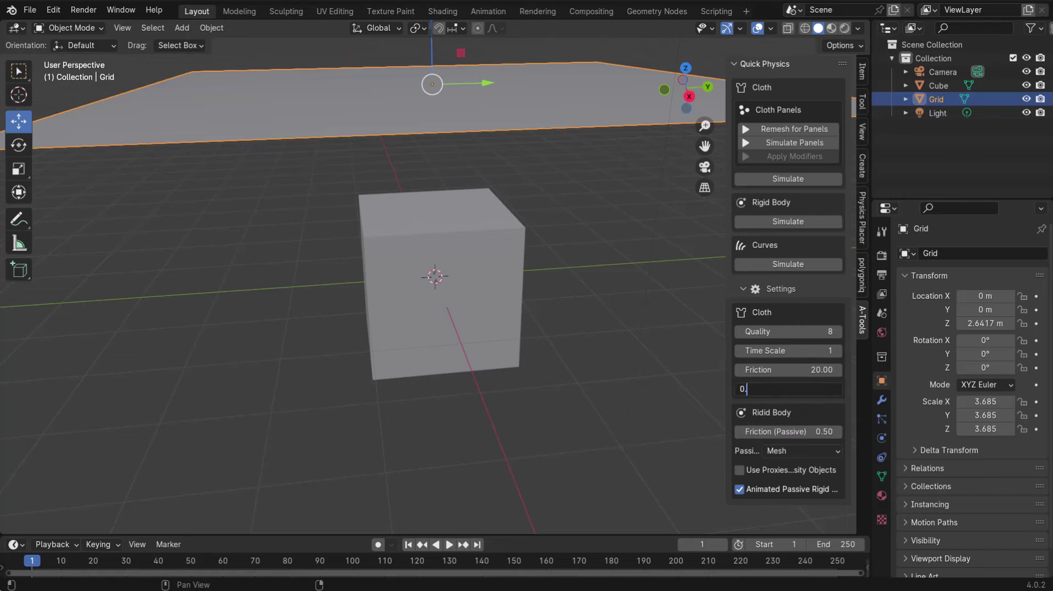
pyautogui.write('1')
pyautogui.press('Return')
# Re-run the cloth simulation on the grid, pause it, and orbit around the draped sheet
pyautogui.scroll(-5, 493, 321)
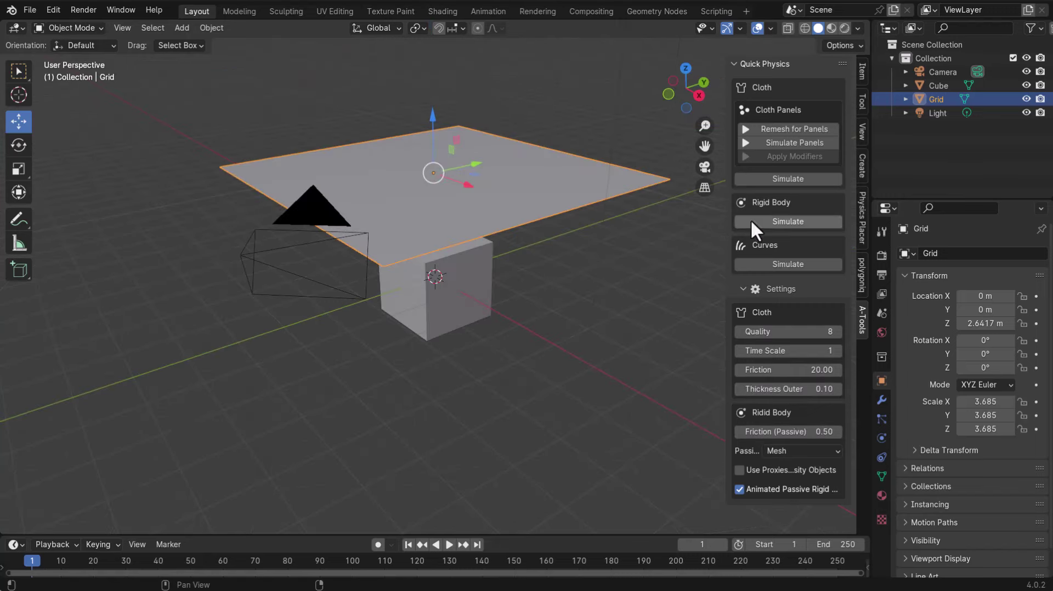
pyautogui.click(774, 179)
pyautogui.click(743, 271)
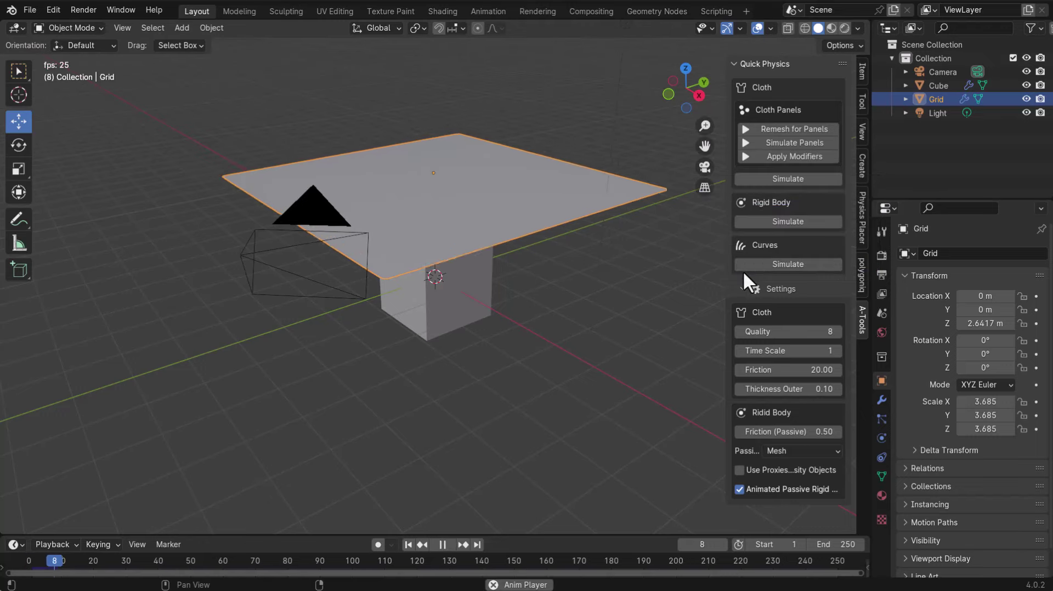
pyautogui.click(440, 546)
pyautogui.moveTo(535, 340); pyautogui.dragTo(492, 317, button='middle')
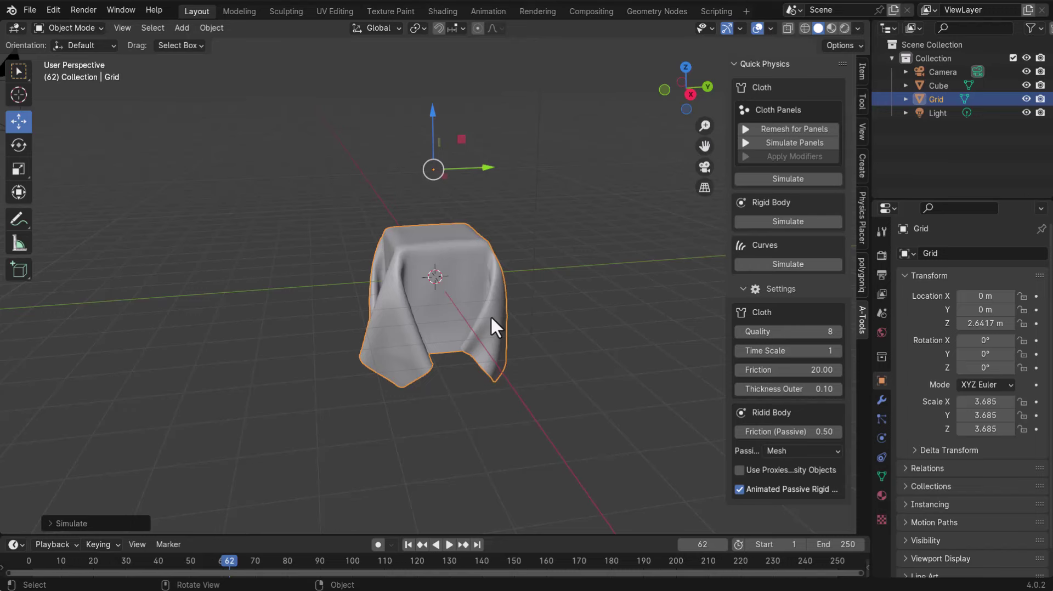
pyautogui.moveTo(490, 315); pyautogui.dragTo(432, 267, button='middle')
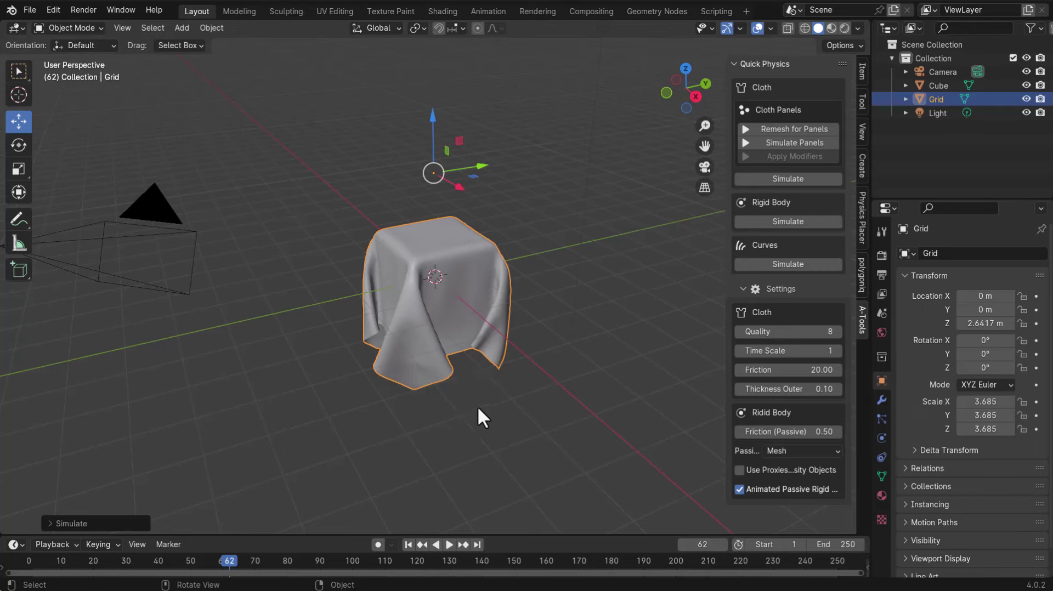
pyautogui.scroll(4, 528, 328)
pyautogui.moveTo(540, 336); pyautogui.dragTo(466, 327, button='middle')
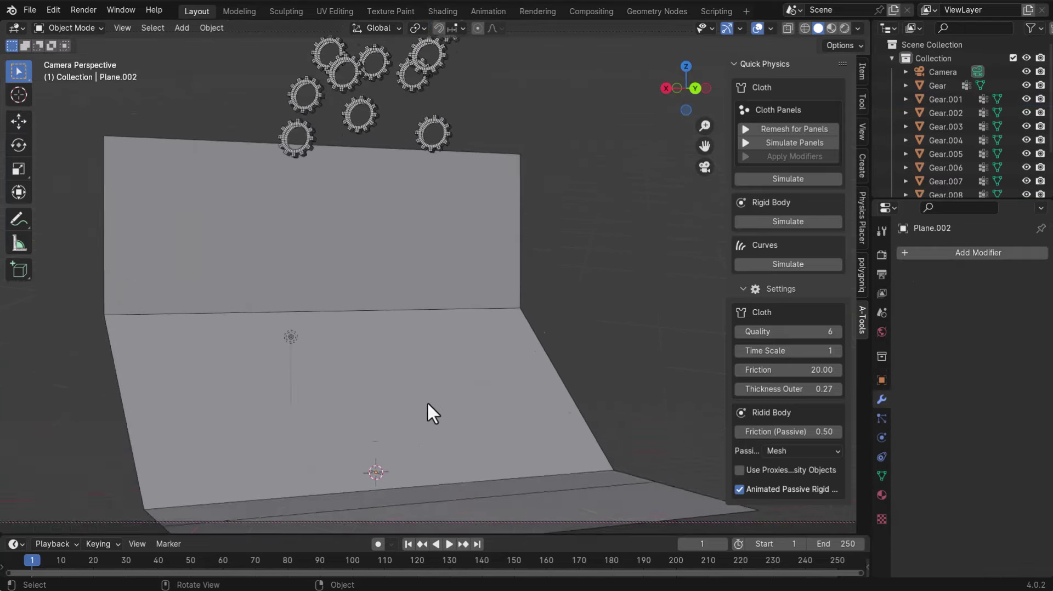
# From a side view, box-select every gear hanging above the folded Plane.002 backdrop
pyautogui.moveTo(377, 411); pyautogui.dragTo(425, 156, button='middle')
pyautogui.click(426, 155)
pyautogui.scroll(2, 425, 156)
pyautogui.moveTo(153, 367); pyautogui.dragTo(249, 350, button='middle')
pyautogui.scroll(-3, 250, 352)
pyautogui.moveTo(369, 364); pyautogui.dragTo(529, 145, button='middle')
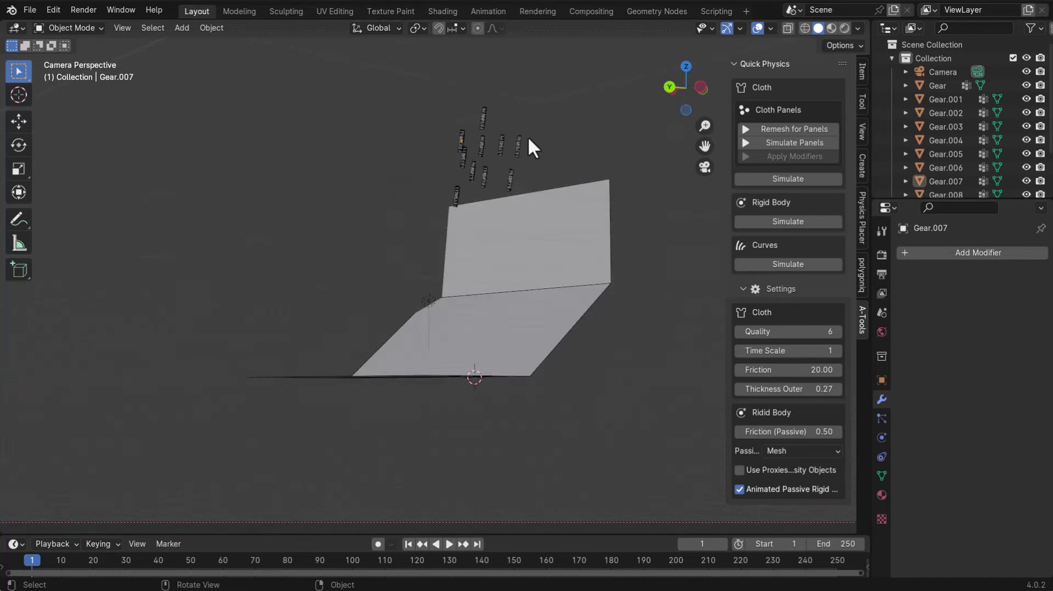
pyautogui.press('b')
pyautogui.moveTo(447, 96); pyautogui.dragTo(516, 190)
pyautogui.moveTo(452, 278); pyautogui.dragTo(508, 324, button='middle')
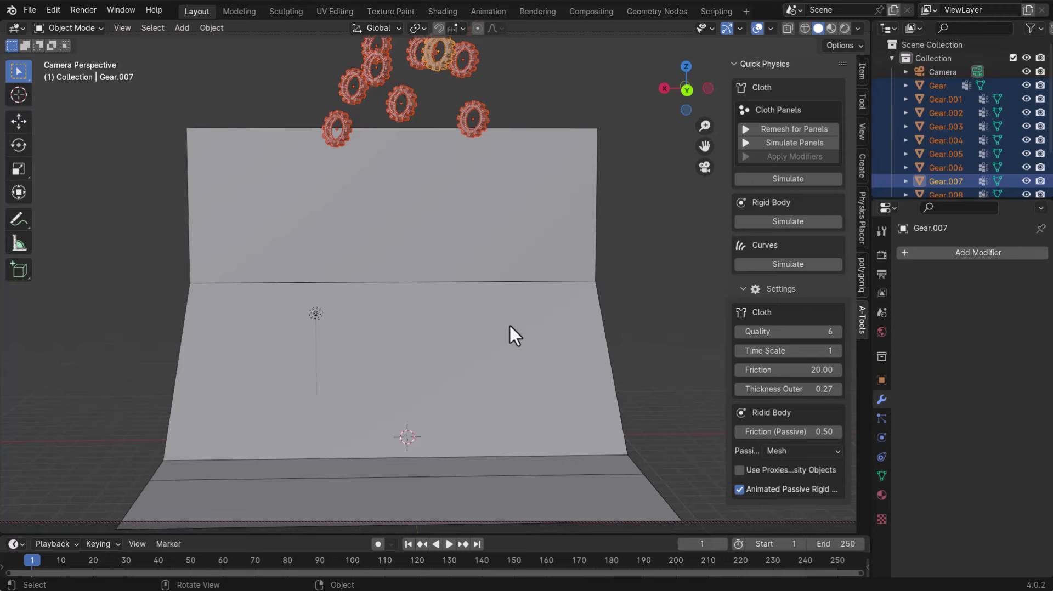
pyautogui.scroll(-3, 488, 275)
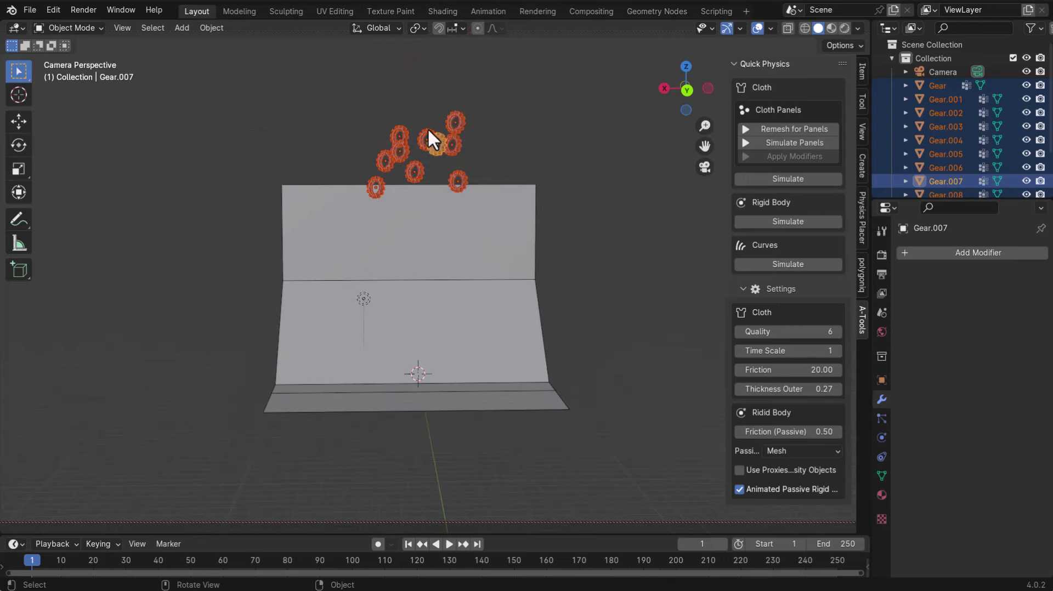
pyautogui.scroll(2, 373, 255)
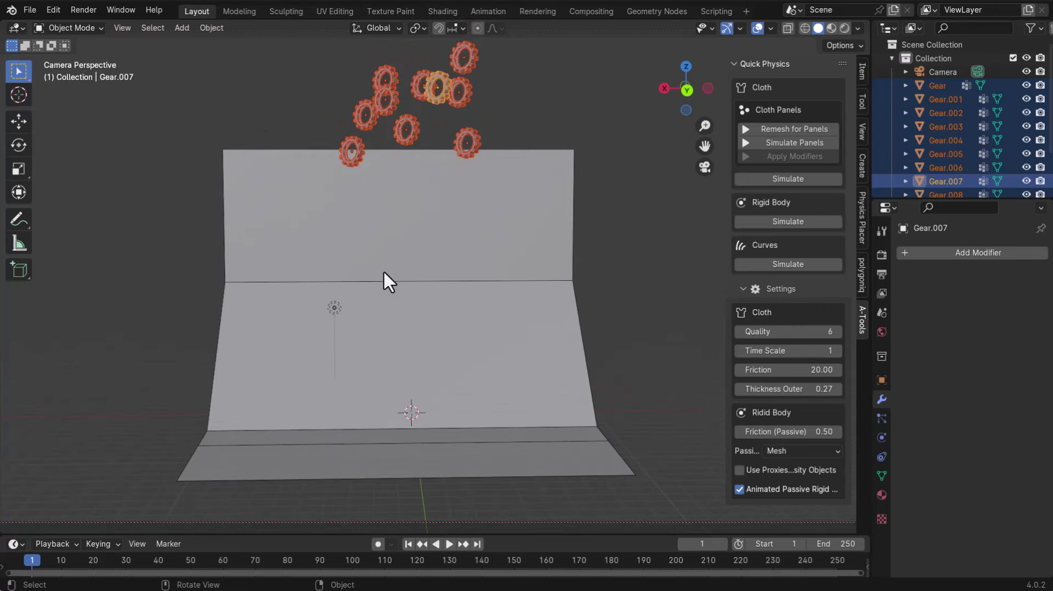
# Run the gears' rigid body simulation with Active proxies, then rewind and clear the selection
pyautogui.click(796, 221)
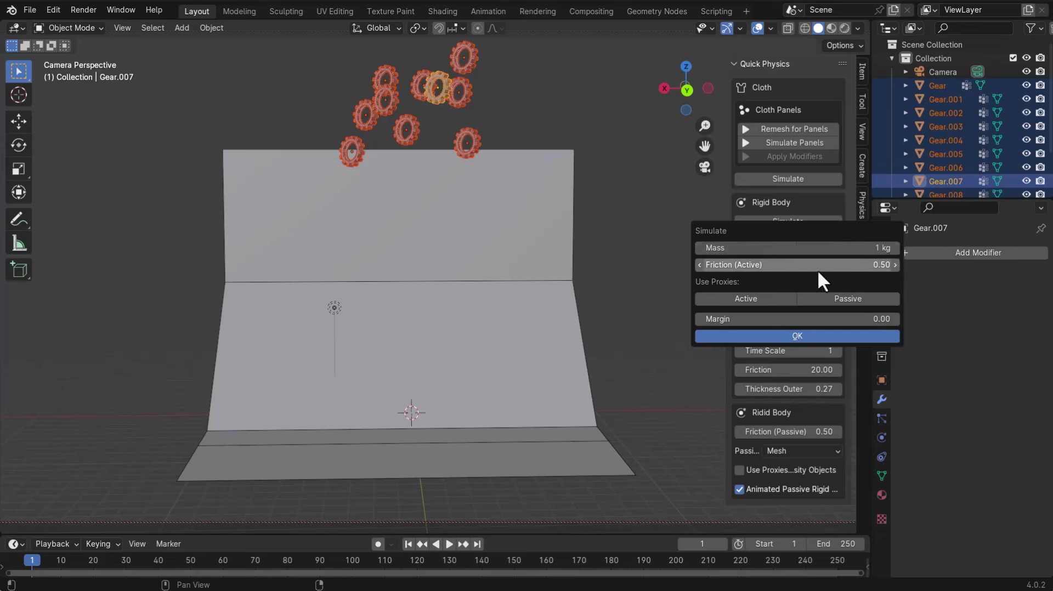
pyautogui.click(755, 299)
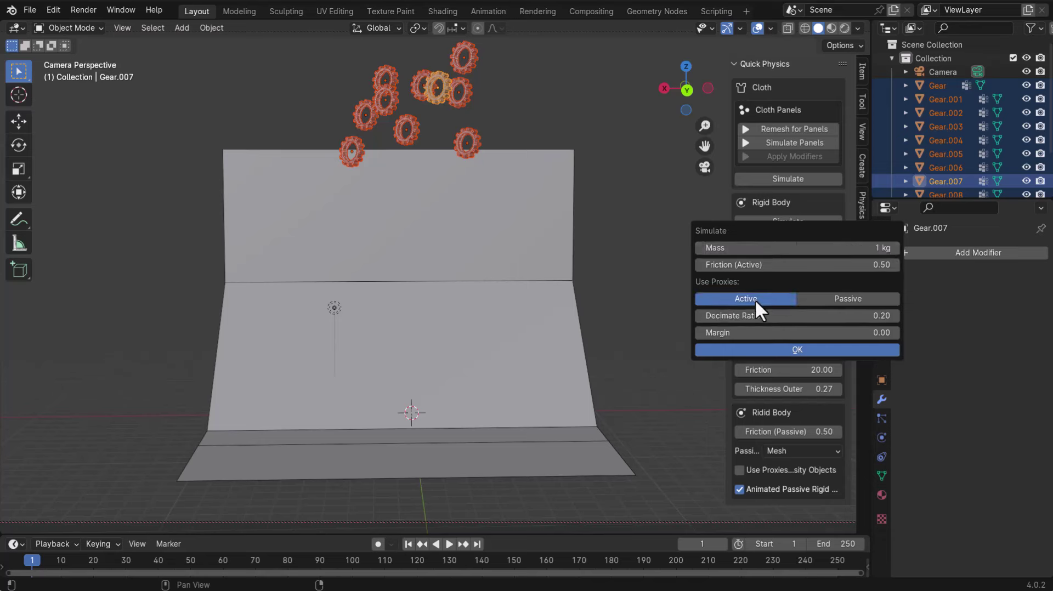
pyautogui.click(780, 350)
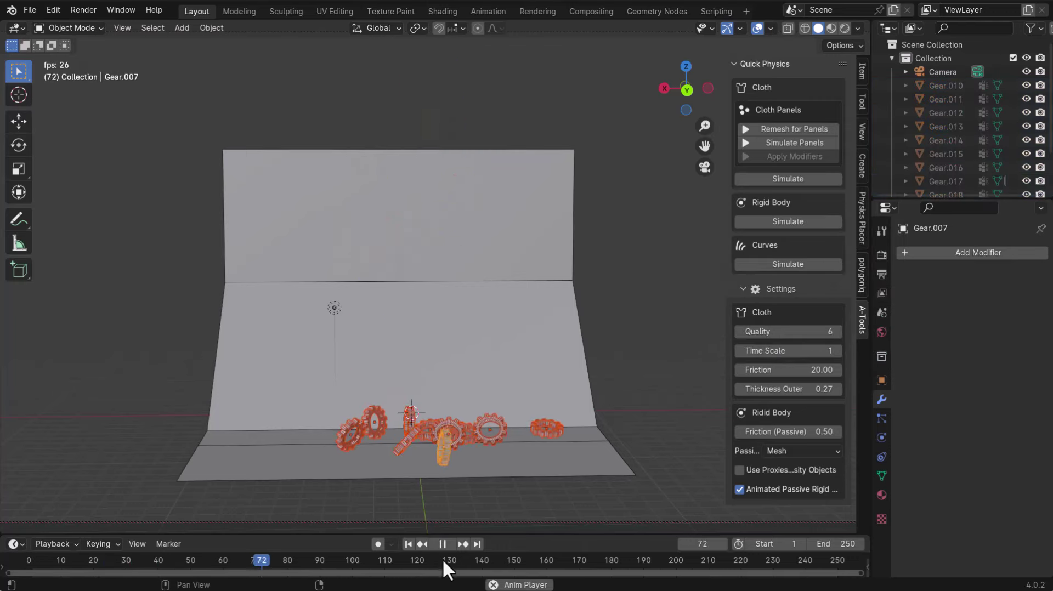
pyautogui.press('Escape')
pyautogui.press('KP_0')
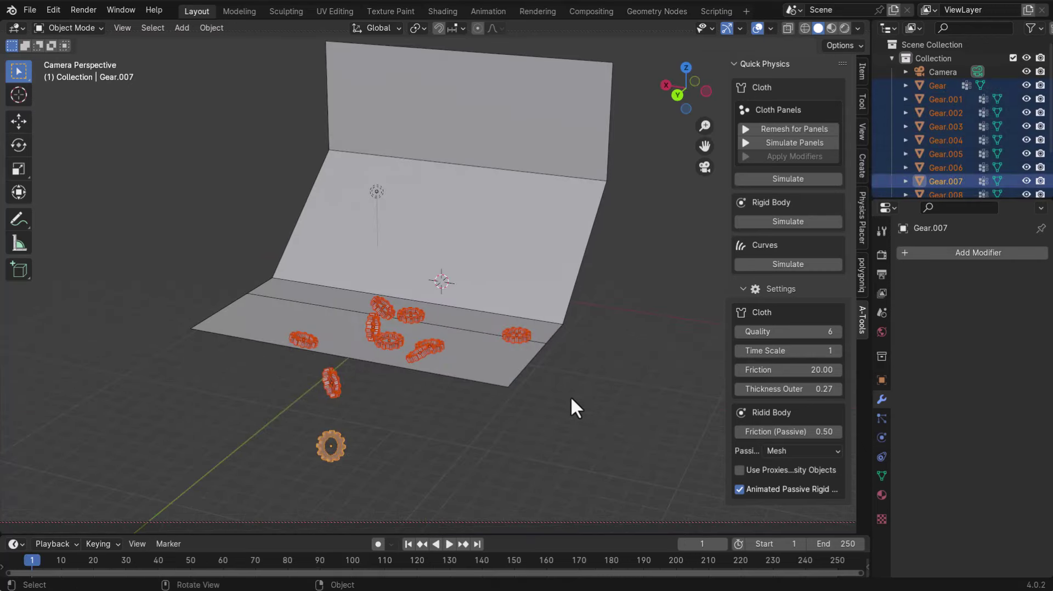
pyautogui.hotkey('alt', 'a')
# Add a Grid mesh, scale it up, and move it down beneath the backdrop as a floor
pyautogui.hotkey('shift', 'a')
pyautogui.moveTo(462, 324)
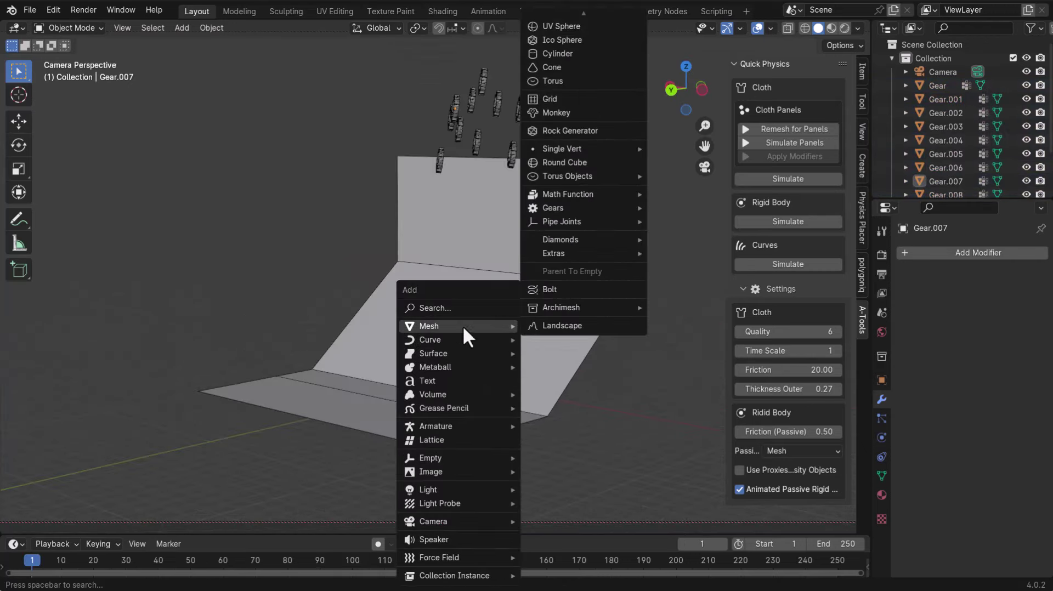
pyautogui.click(570, 99)
pyautogui.press('s')
pyautogui.click(377, 308)
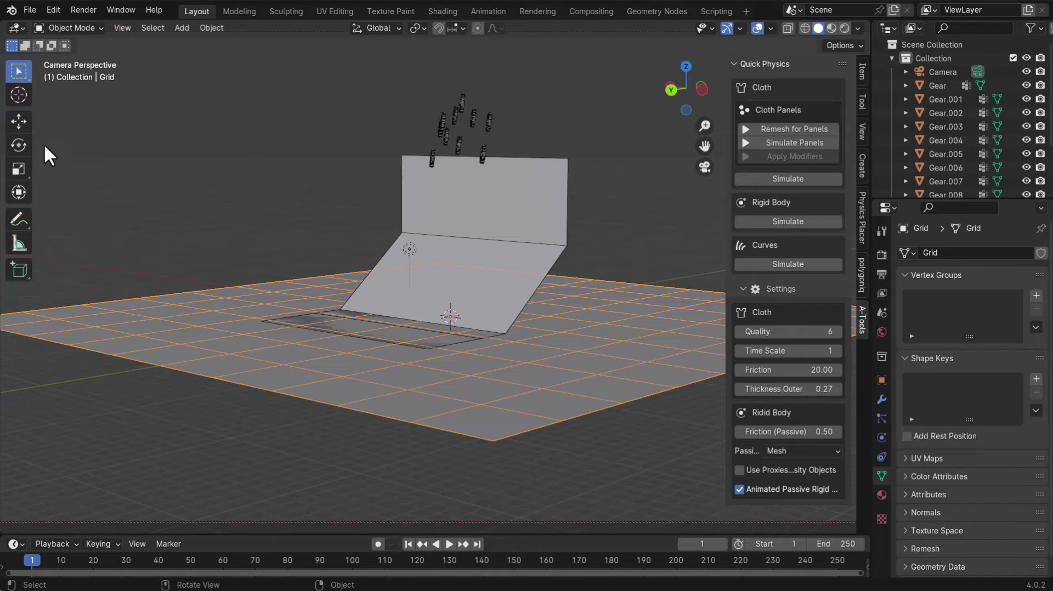
pyautogui.click(22, 125)
pyautogui.moveTo(452, 264); pyautogui.dragTo(394, 301)
# Deselect the grid floor and box-select all the gears
pyautogui.click(301, 252)
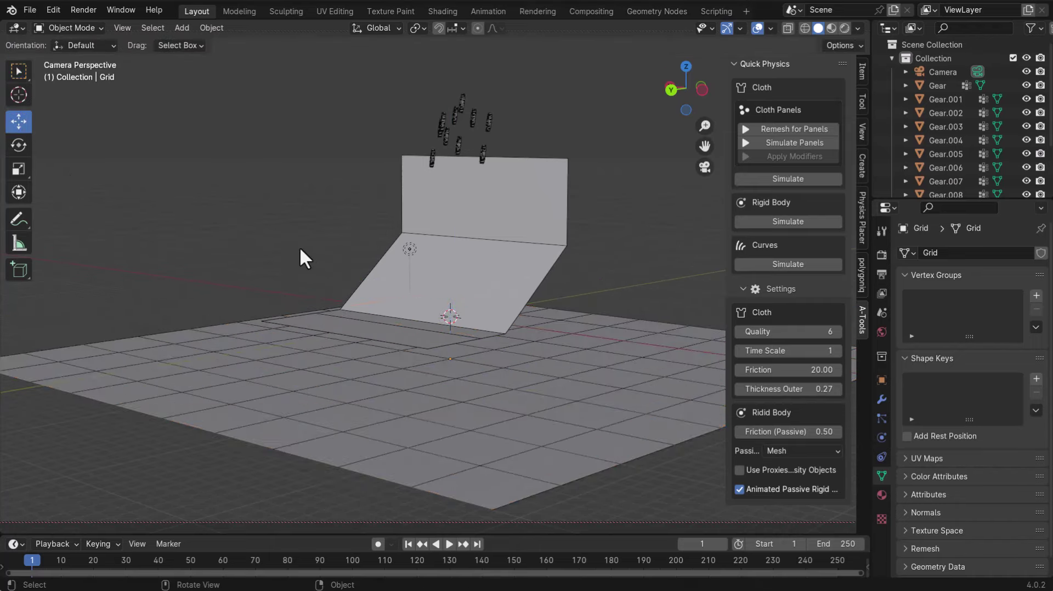
pyautogui.moveTo(495, 329); pyautogui.dragTo(403, 320, button='middle')
pyautogui.moveTo(446, 95); pyautogui.dragTo(538, 173)
pyautogui.moveTo(462, 204); pyautogui.dragTo(658, 230, button='middle')
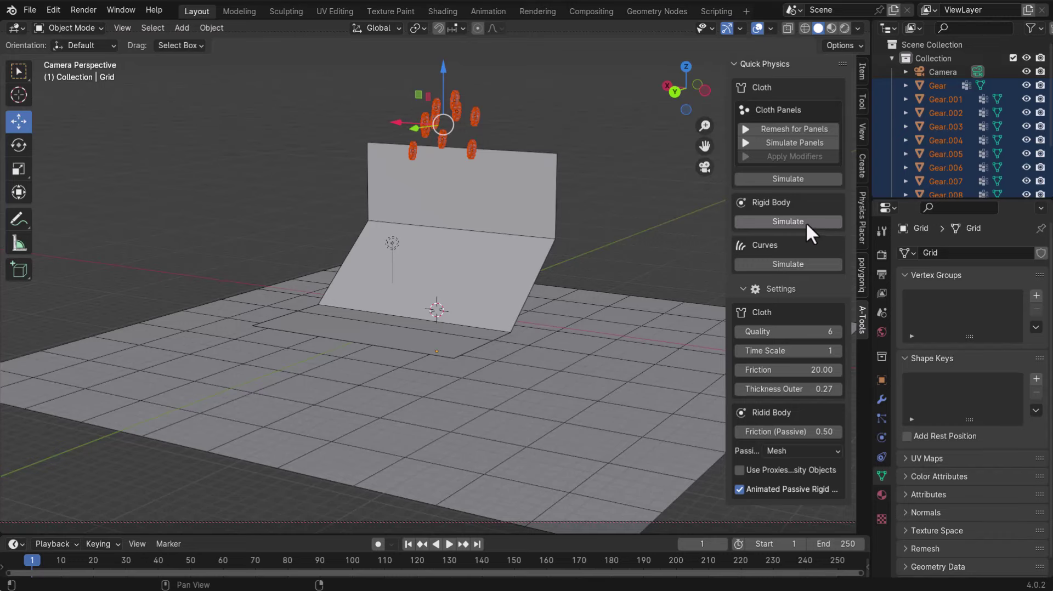
# Re-simulate the gears' rigid body drop onto the floor, then rewind and undo back to the start
pyautogui.click(804, 221)
pyautogui.click(798, 347)
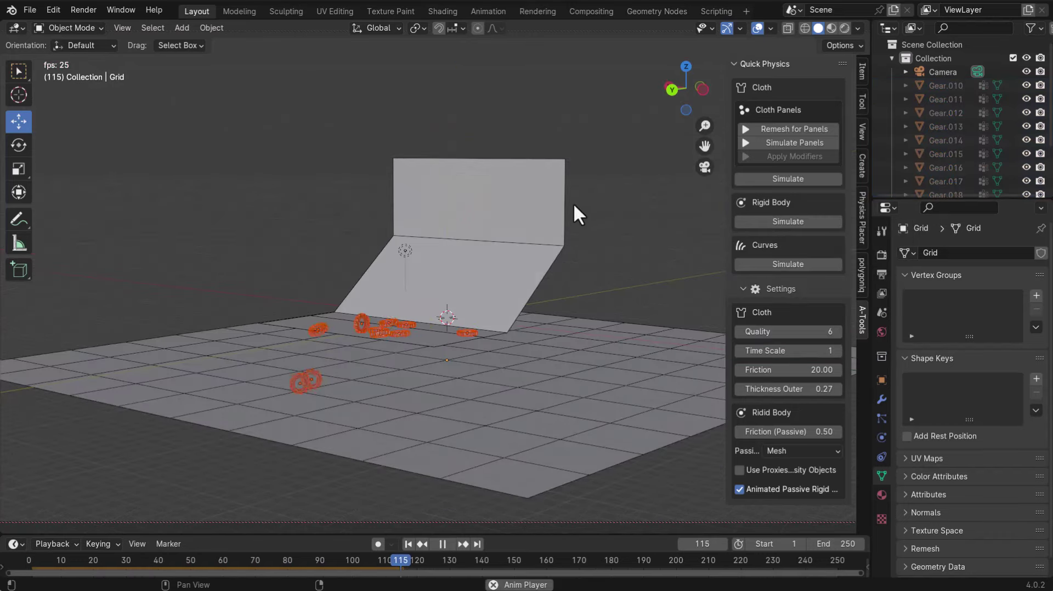
pyautogui.press('space')
pyautogui.press('KP_0')
pyautogui.moveTo(446, 338); pyautogui.dragTo(436, 293, button='middle')
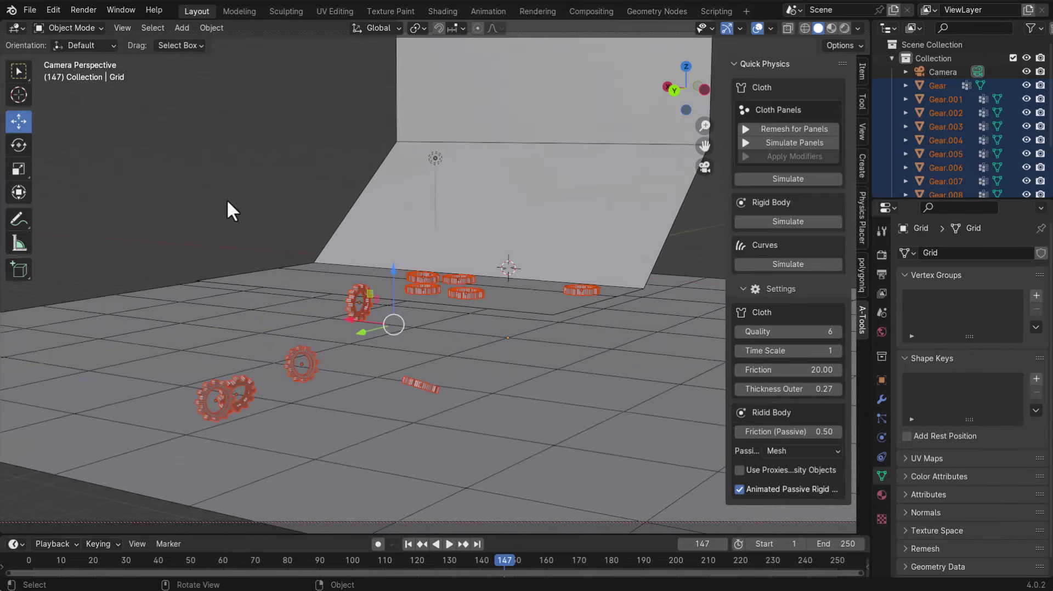
pyautogui.hotkey('ctrl', 'z')
pyautogui.hotkey('shift', 'Left')
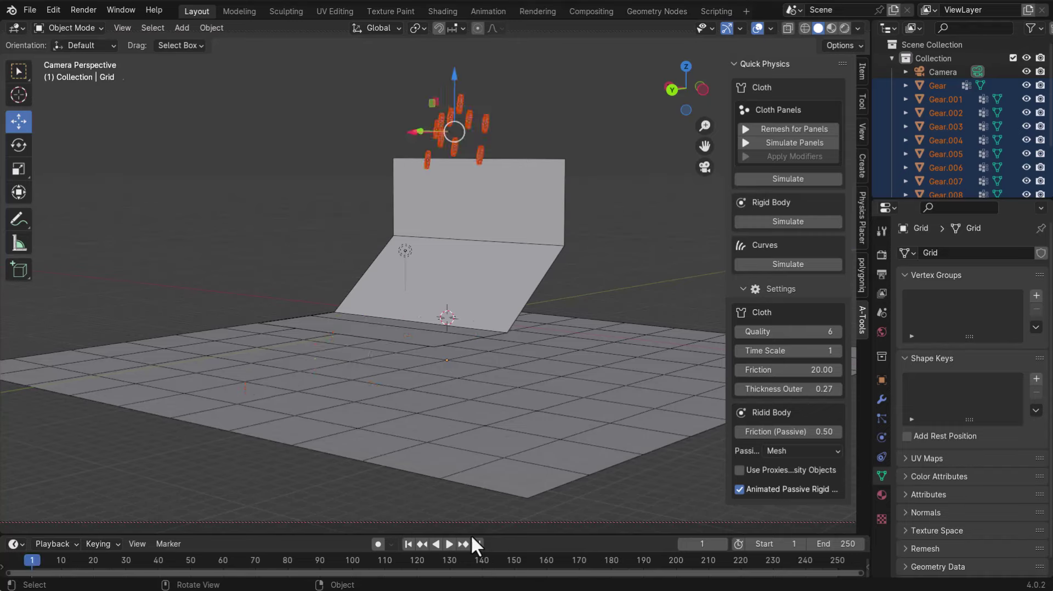
pyautogui.hotkey('ctrl', 'z')
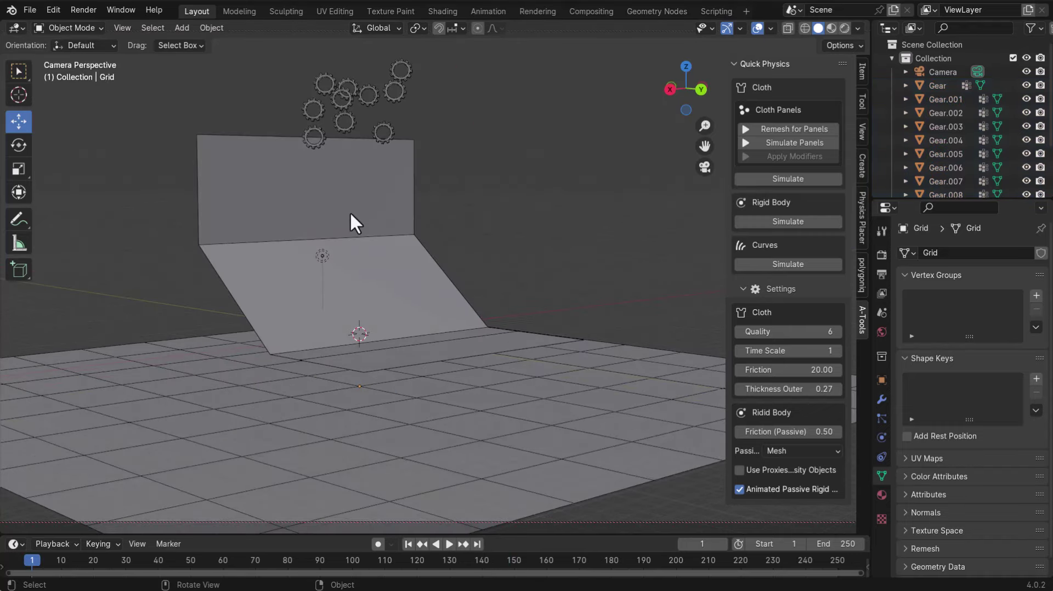
# Undo further back to a scene holding only the default cube, camera and light
pyautogui.hotkey('ctrl', 'z')
pyautogui.hotkey('ctrl', 'z')
pyautogui.hotkey('ctrl', 'z')
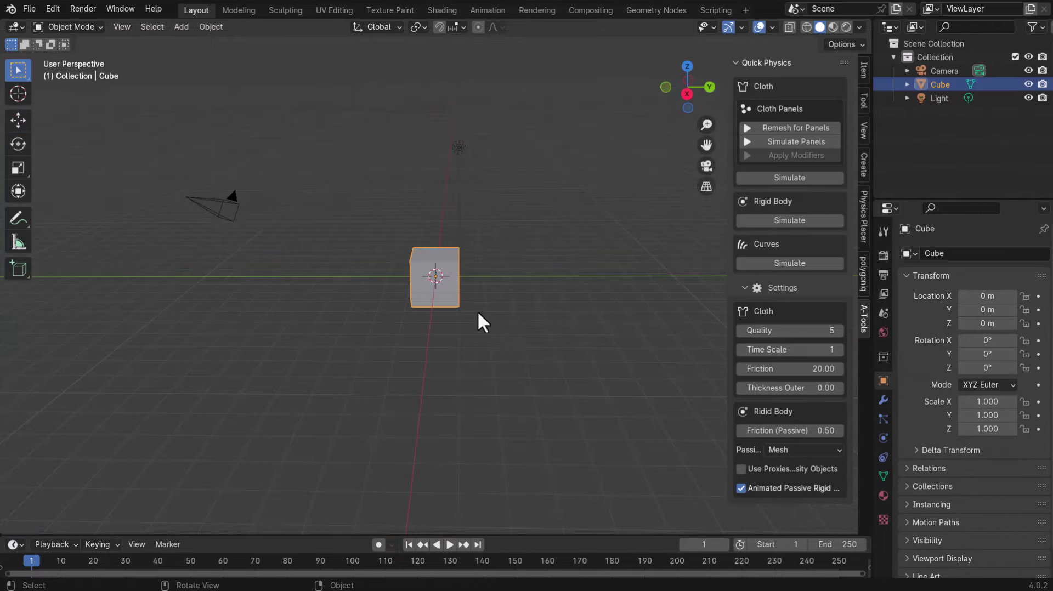
# Duplicate the cube to its left as Cube.001 and reposition both cubes
pyautogui.hotkey('shift', 'd')
pyautogui.click(249, 299)
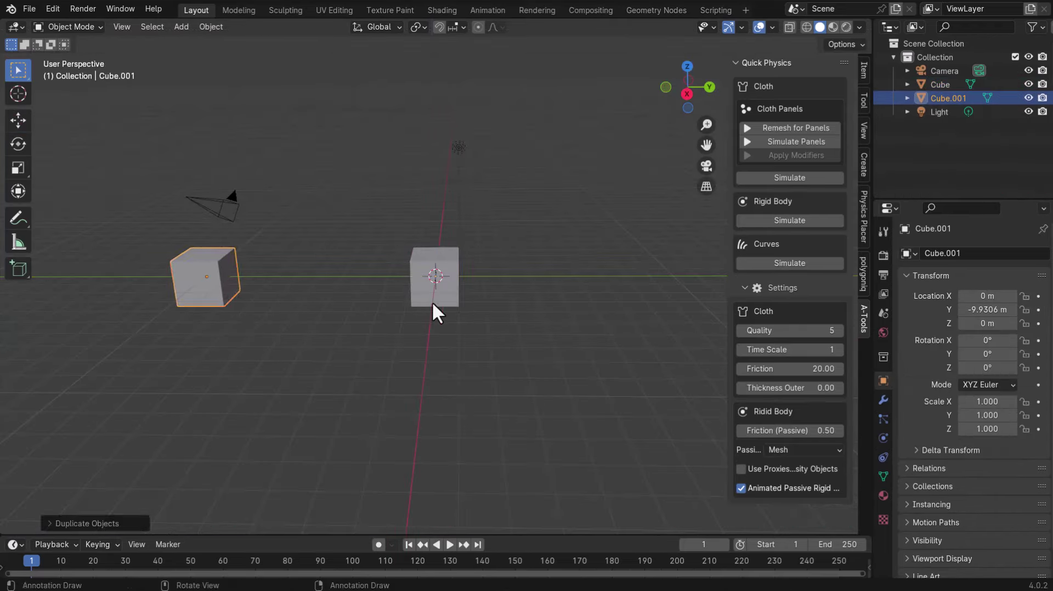
pyautogui.keyDown('shift'); pyautogui.click(433, 301); pyautogui.keyUp('shift')
pyautogui.press('g')
pyautogui.click(545, 371)
# Add a NurbsPath curve, raise it to 2.7215 m above the cubes, and select it
pyautogui.click(181, 26)
pyautogui.click(333, 117)
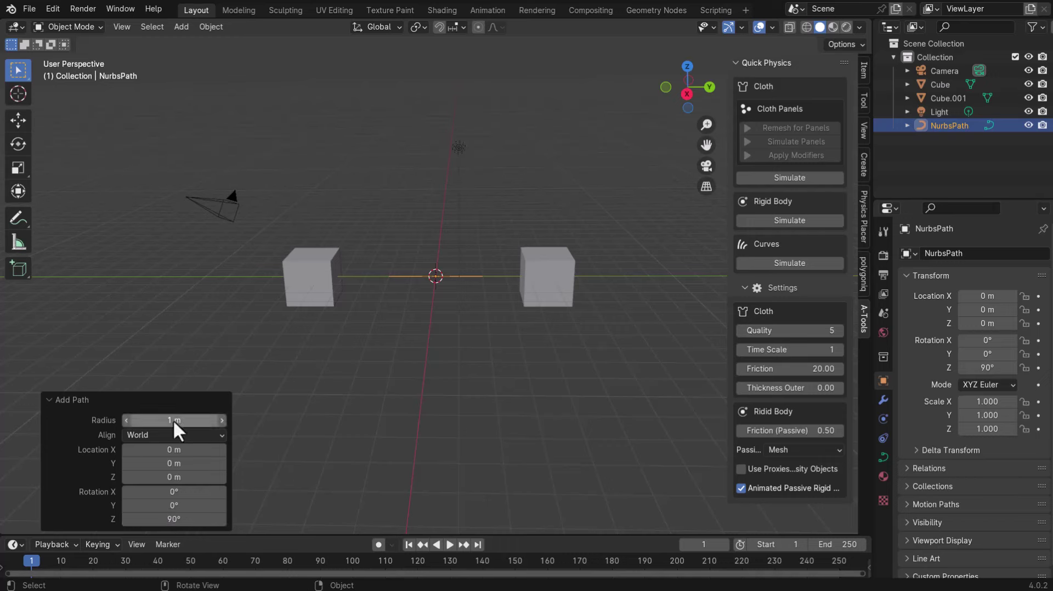
pyautogui.hotkey('shift', 'space')
pyautogui.press('g')
pyautogui.moveTo(436, 244); pyautogui.dragTo(436, 213)
pyautogui.moveTo(435, 212); pyautogui.dragTo(447, 315, button='middle')
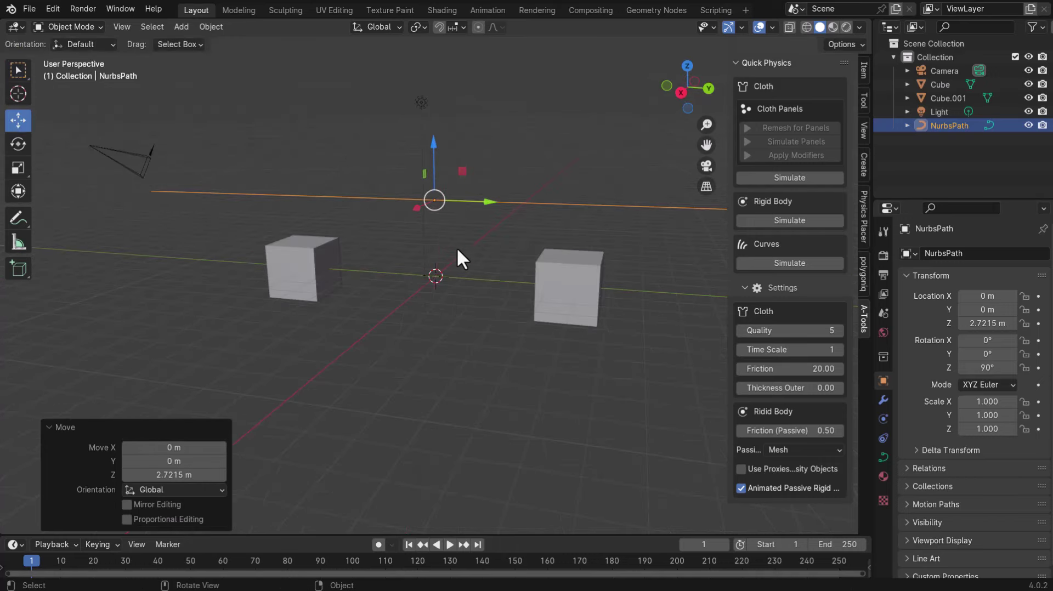
pyautogui.click(393, 403)
pyautogui.click(528, 201)
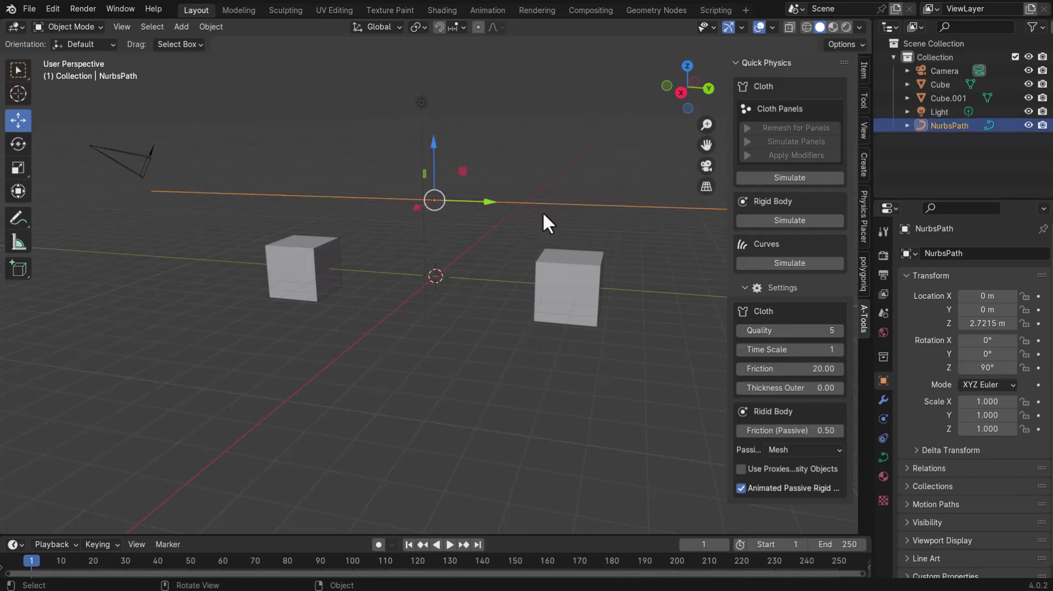
# Run the Quick Physics curve simulation on the NurbsPath and raise Collision Distance to 0.33
pyautogui.click(781, 263)
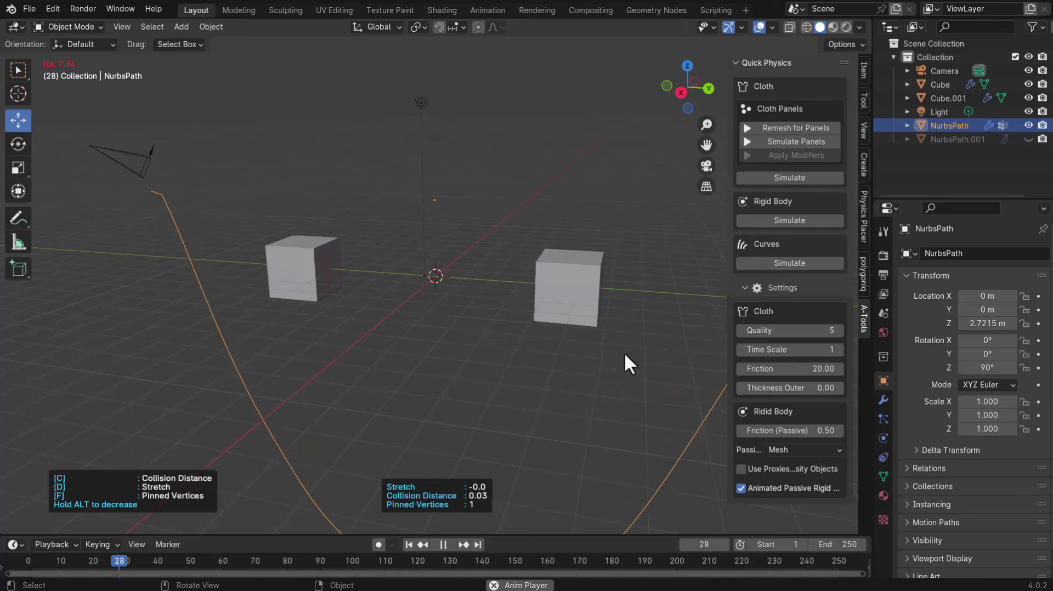
pyautogui.press('c')
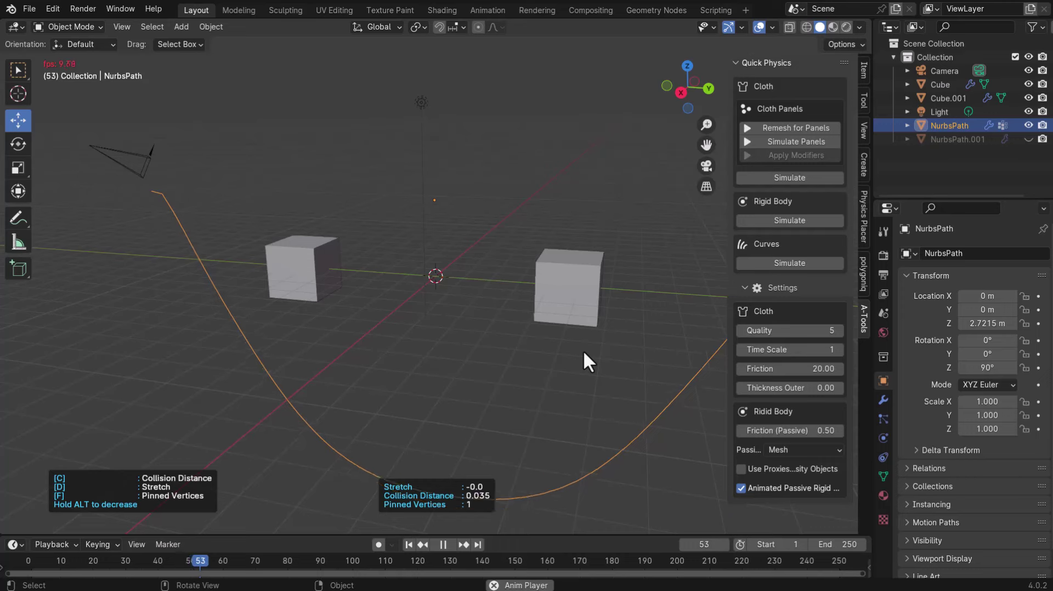
pyautogui.press('c')
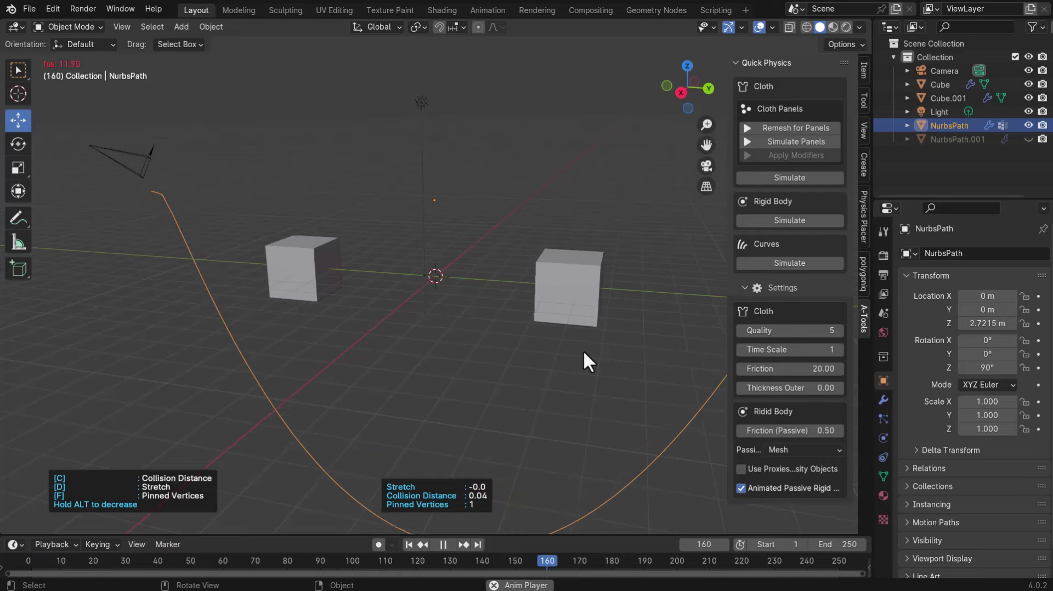
pyautogui.press('c')
pyautogui.press('c')
pyautogui.press('c')
pyautogui.press('c')
pyautogui.press('c')
pyautogui.press('c')
pyautogui.press('c')
pyautogui.press('c')
pyautogui.press('c')
pyautogui.press('c')
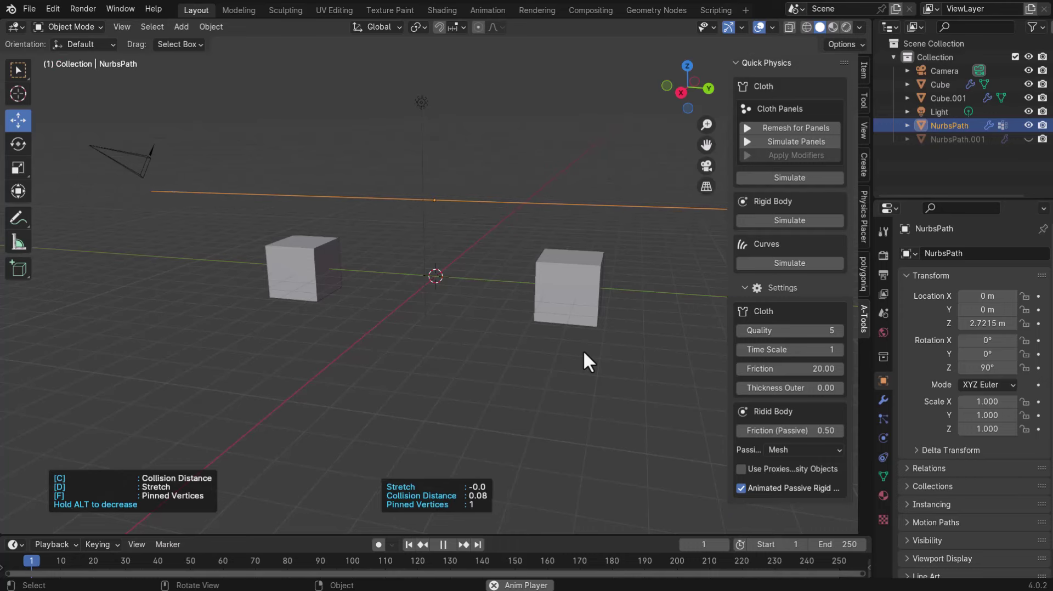
pyautogui.press('c')
pyautogui.press('c')
pyautogui.press('c')
pyautogui.press('c')
pyautogui.press('c')
pyautogui.press('c')
pyautogui.press('c')
pyautogui.press('c')
pyautogui.press('c')
pyautogui.press('c')
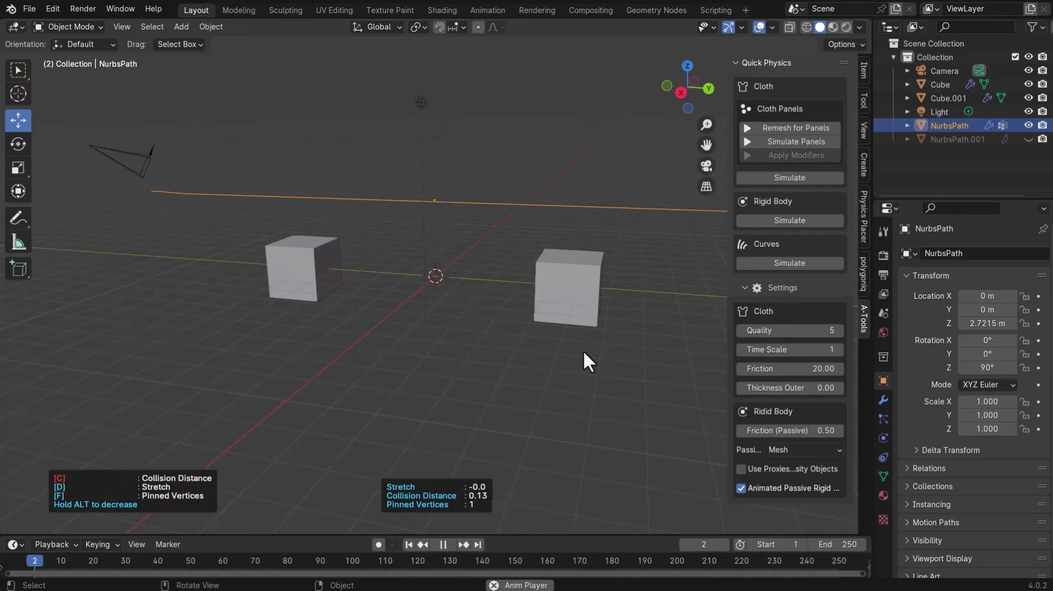
pyautogui.press('c')
pyautogui.press('c')
pyautogui.press('c')
pyautogui.press('c')
pyautogui.press('c')
pyautogui.press('c')
pyautogui.press('c')
pyautogui.press('c')
pyautogui.press('c')
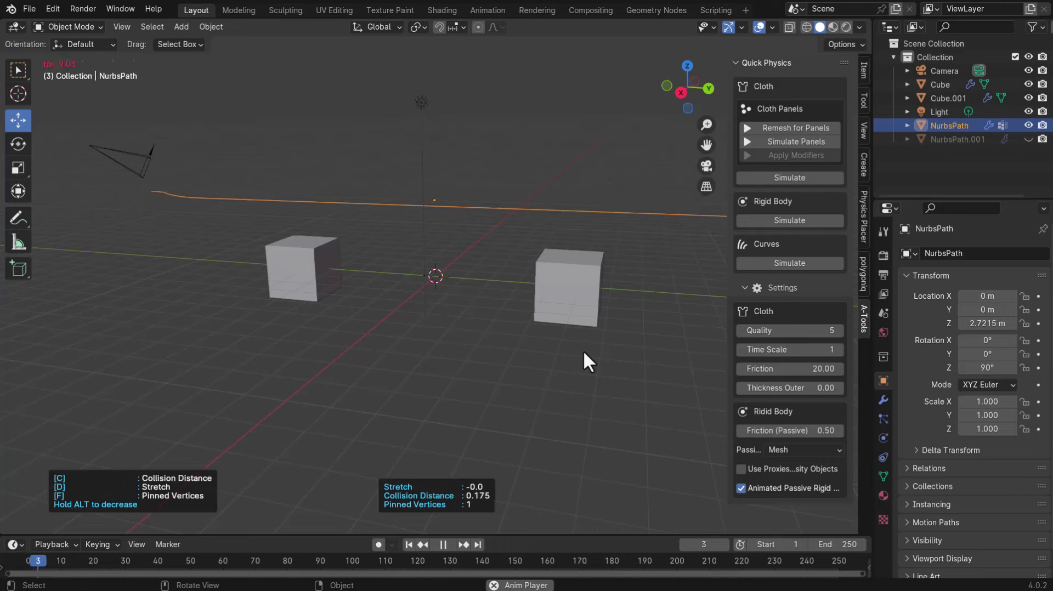
pyautogui.press('c')
pyautogui.press('c')
pyautogui.press('c')
pyautogui.press('c')
pyautogui.press('c')
pyautogui.press('c')
pyautogui.press('c')
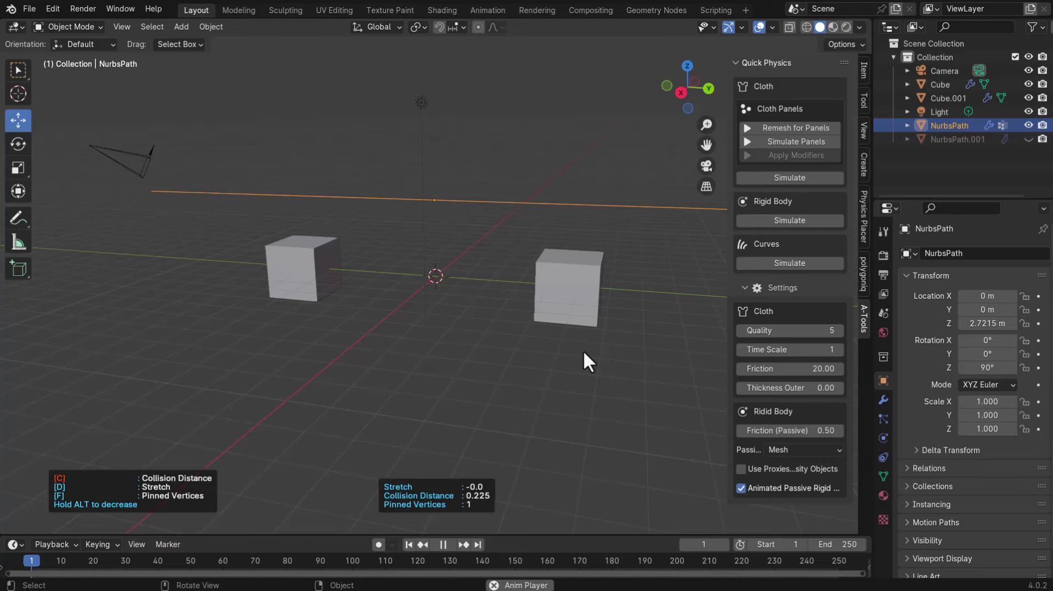
pyautogui.press('c')
pyautogui.press('c')
pyautogui.press('c')
pyautogui.press('c')
pyautogui.press('c')
pyautogui.press('c')
pyautogui.press('c')
pyautogui.press('c')
pyautogui.press('c')
pyautogui.press('c')
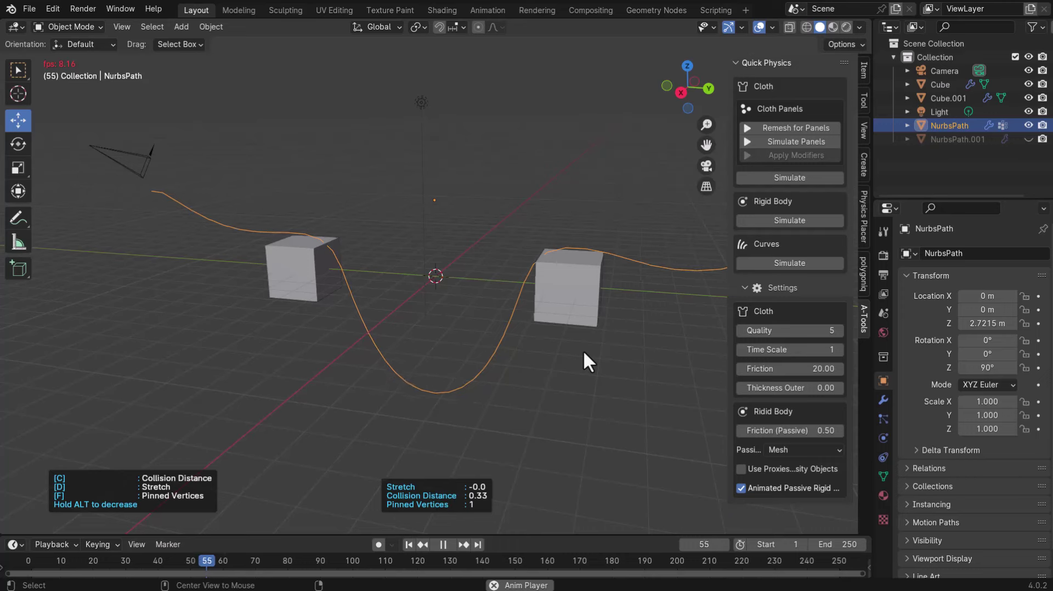
# Adjust the draped curve's Collision Distance down to 0.305
pyautogui.hotkey('alt', 'c')
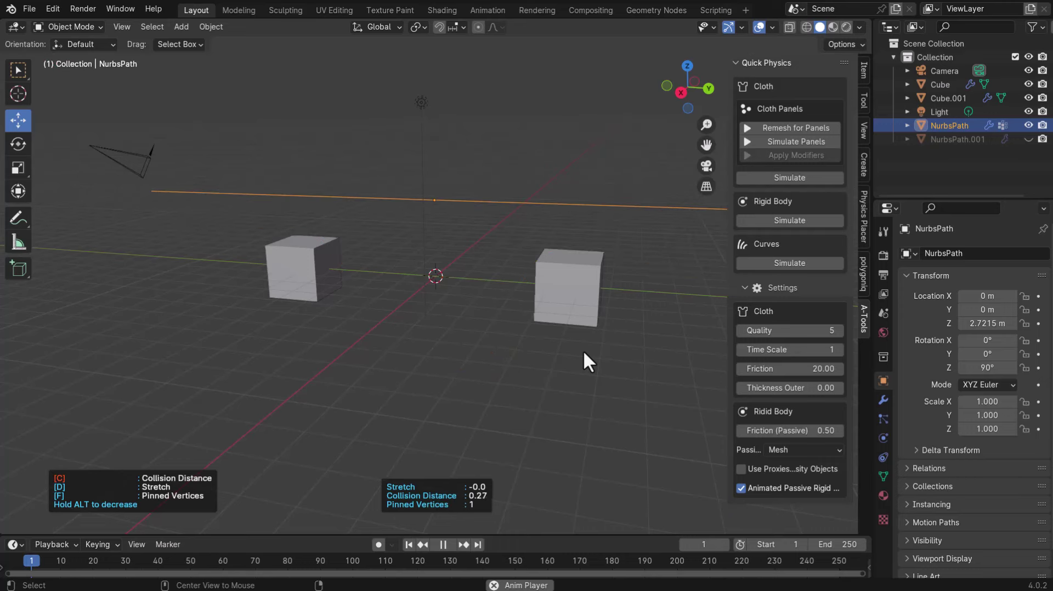
pyautogui.press('c')
pyautogui.press('d')
# Tune the curve's Stretch up and back down to 0.2
pyautogui.press('c')
pyautogui.press('c')
pyautogui.press('c')
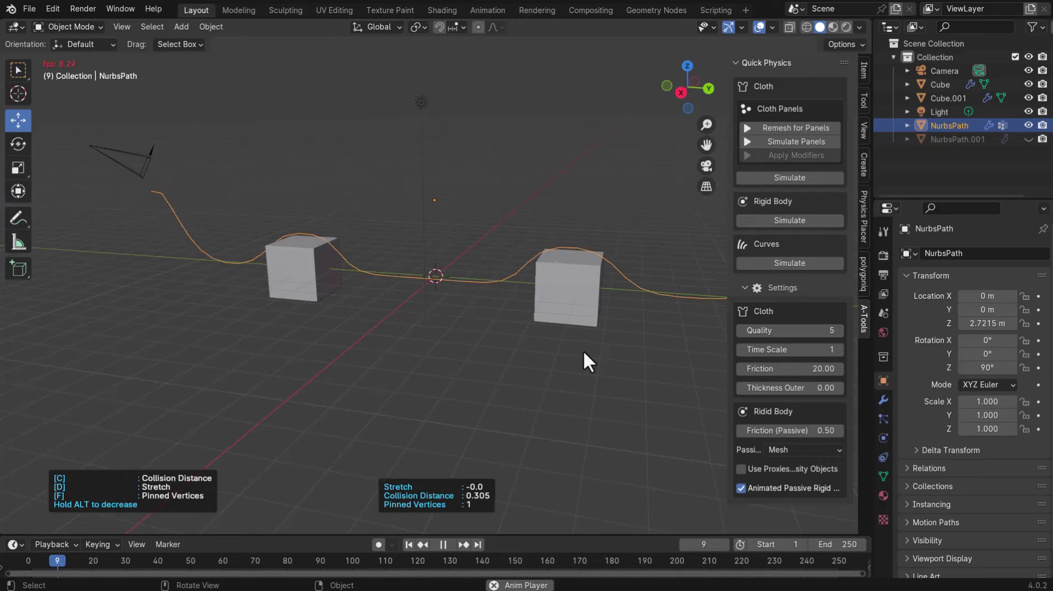
pyautogui.press('d')
pyautogui.press('d')
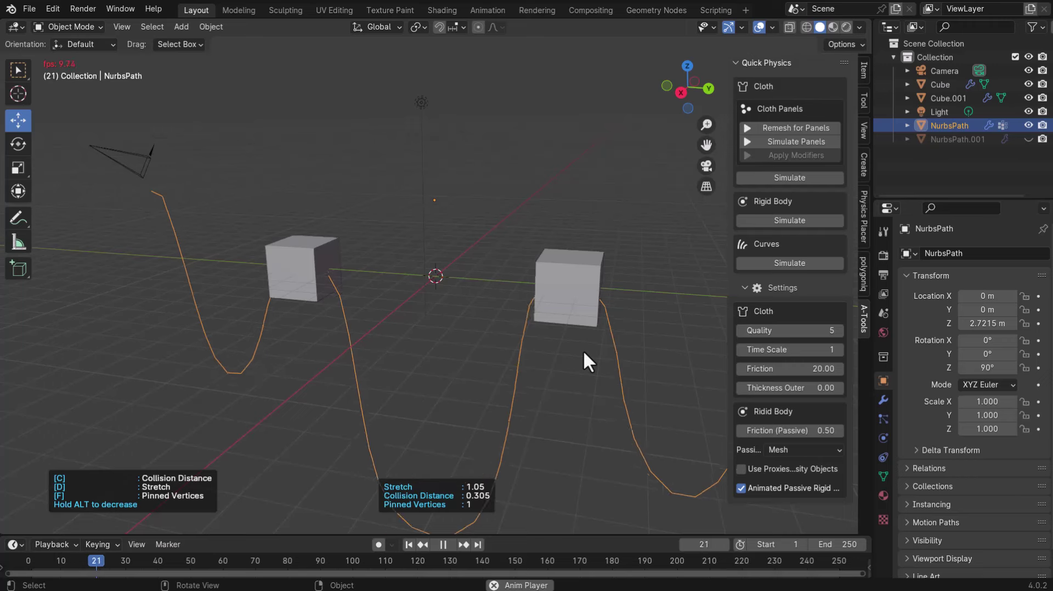
pyautogui.hotkey('alt', 'd')
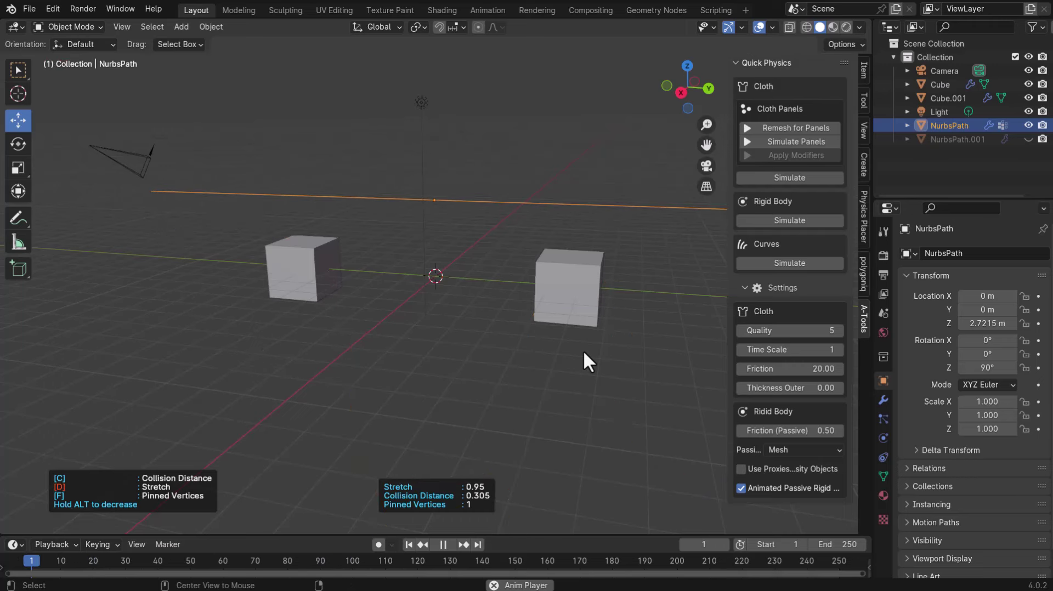
pyautogui.hotkey('alt', 'd')
pyautogui.hotkey('alt', 'd')
pyautogui.hotkey('alt', 'd')
pyautogui.hotkey('alt', 'd')
pyautogui.hotkey('alt', 'd')
pyautogui.hotkey('alt', 'd')
pyautogui.hotkey('alt', 'd')
pyautogui.hotkey('alt', 'd')
pyautogui.hotkey('alt', 'd')
pyautogui.hotkey('alt', 'd')
pyautogui.hotkey('alt', 'd')
pyautogui.hotkey('alt', 'd')
pyautogui.hotkey('alt', 'd')
pyautogui.hotkey('alt', 'd')
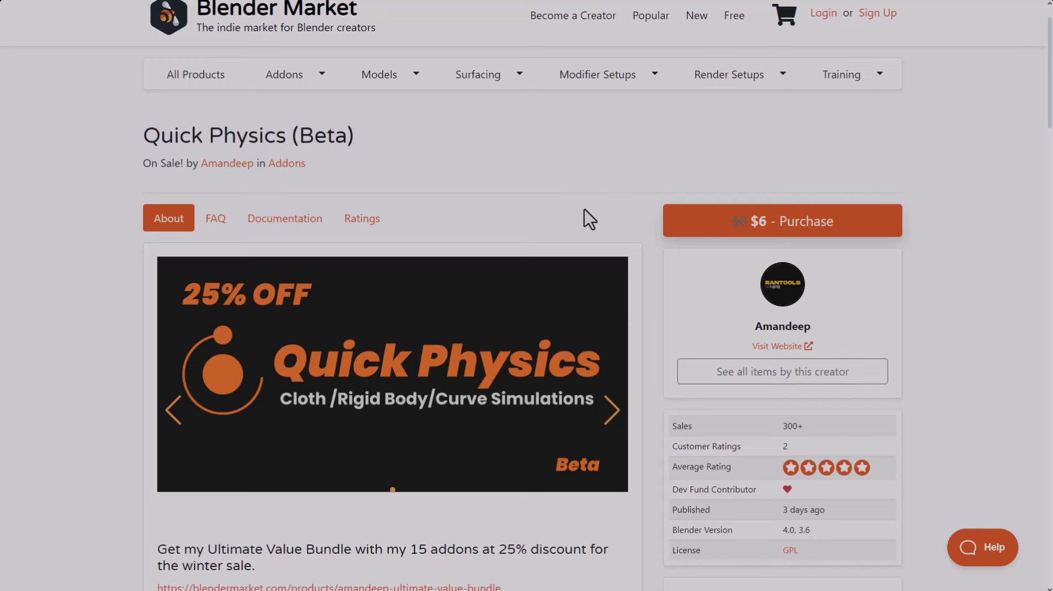
# Scroll through the Quick Physics page and the creator's storefront of 27 products
pyautogui.scroll(-1, 625, 193)
pyautogui.scroll(1, 627, 186)
pyautogui.scroll(-2, 631, 179)
pyautogui.scroll(-2, 630, 180)
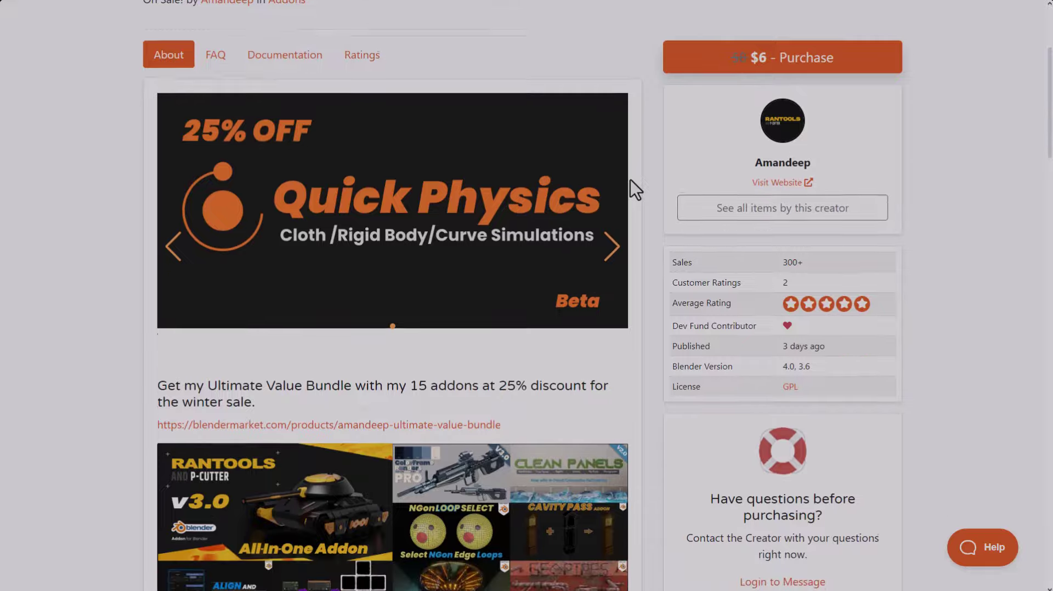
pyautogui.scroll(5, 511, 340)
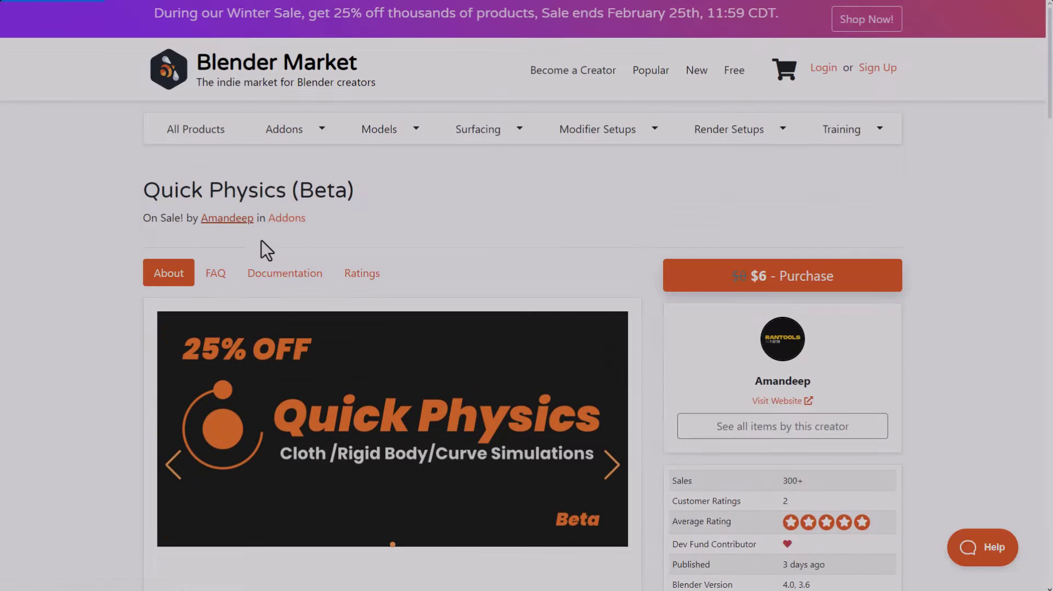
pyautogui.scroll(-4, 364, 316)
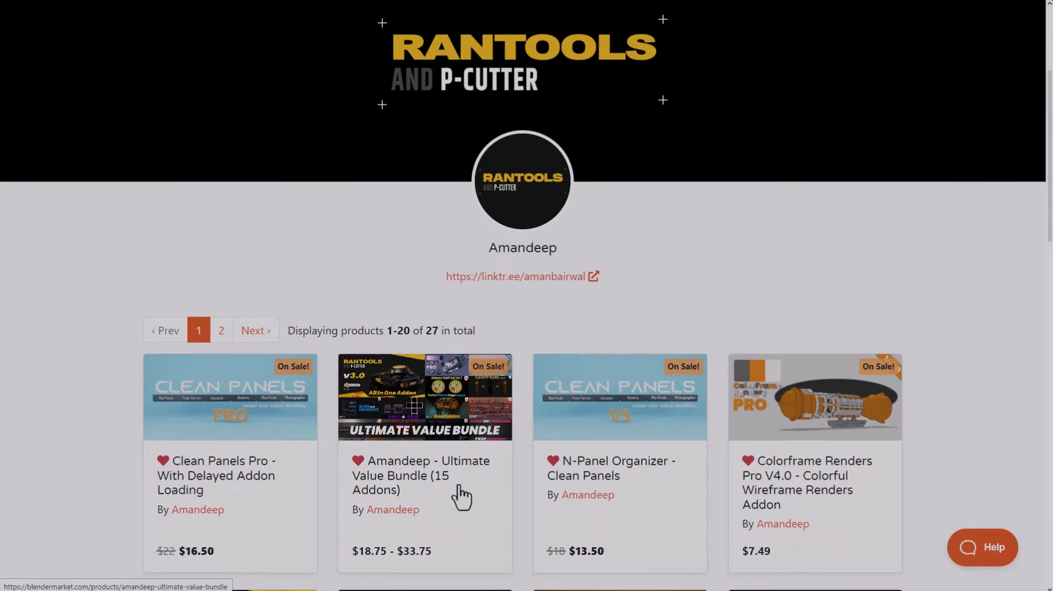
pyautogui.scroll(-2, 459, 496)
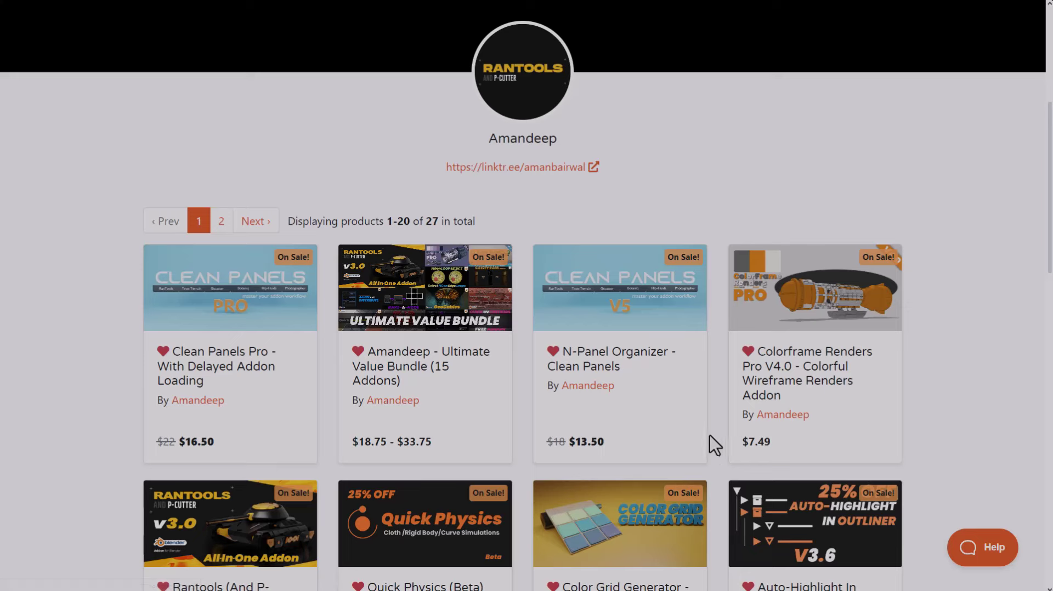
pyautogui.scroll(1, 629, 474)
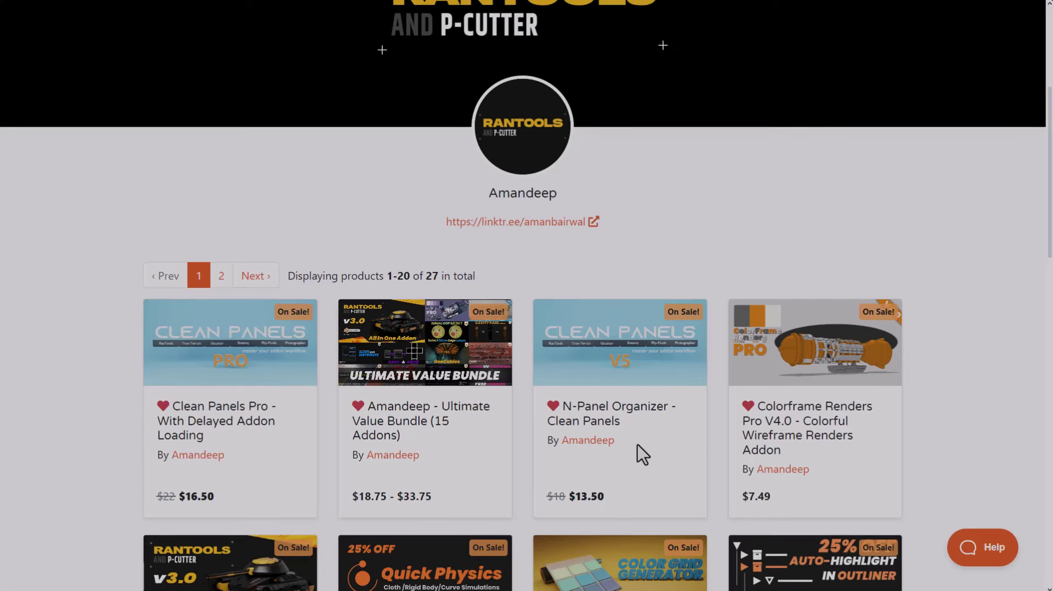
pyautogui.scroll(5, 384, 451)
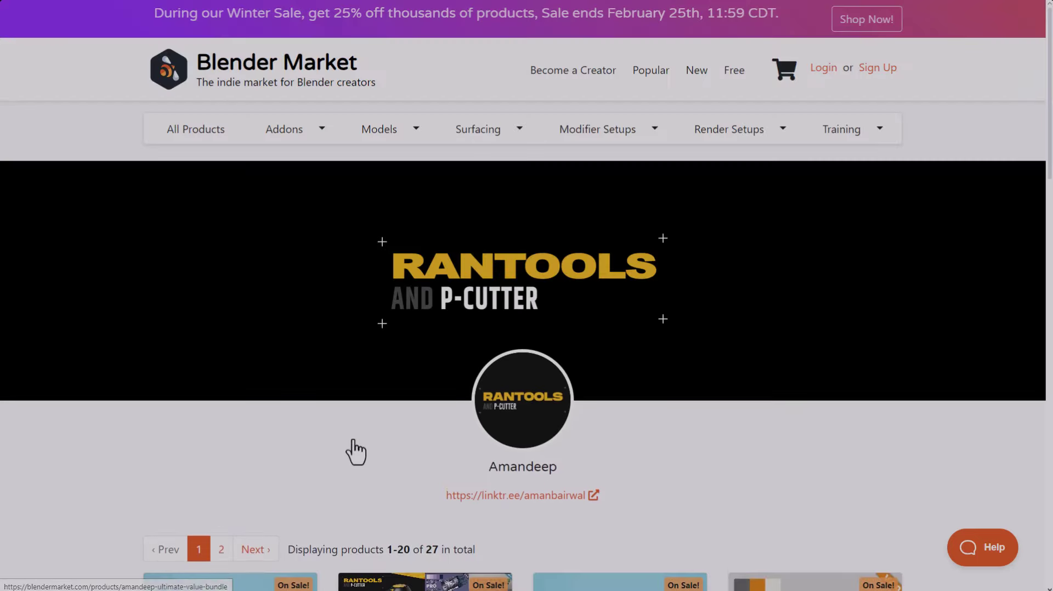
# Go to the Blender Market homepage and scroll to Top Selling Sale Items, showing Quick Physics (Beta) at $6
pyautogui.click(303, 77)
pyautogui.scroll(-10, 237, 163)
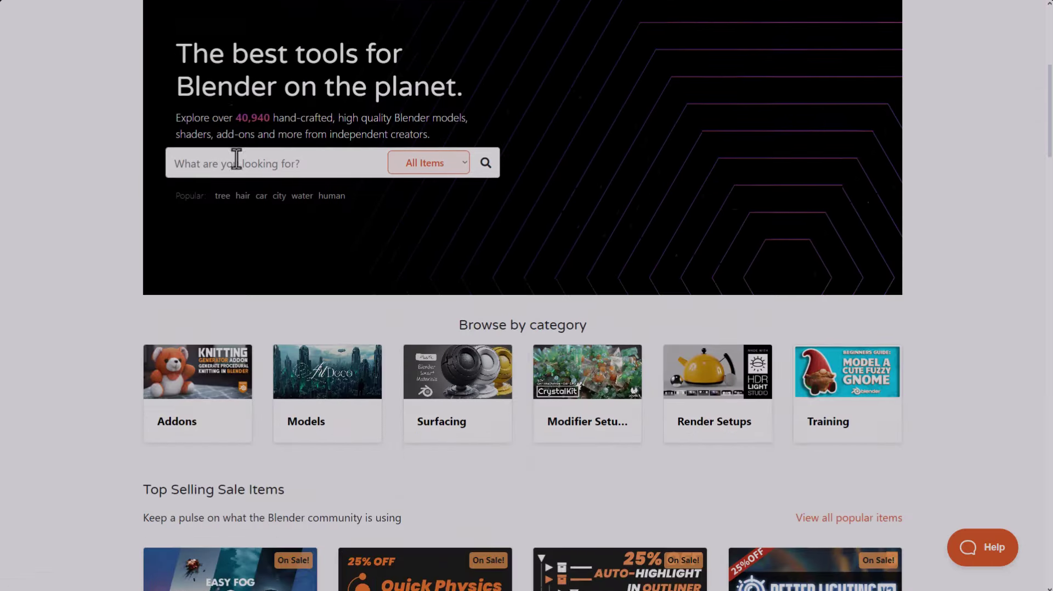
pyautogui.scroll(-3, 239, 167)
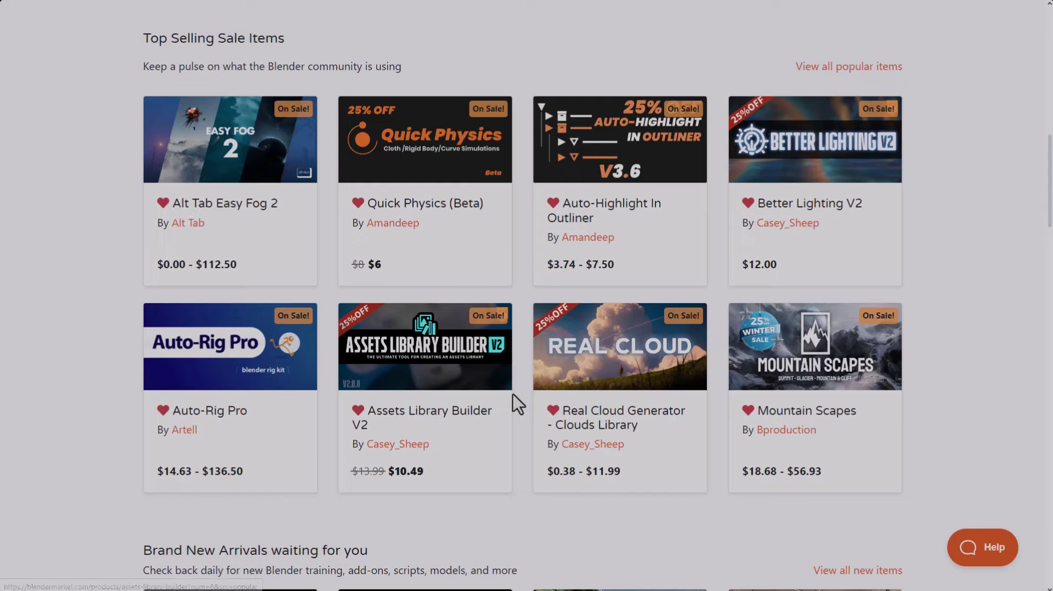
pyautogui.scroll(1, 513, 394)
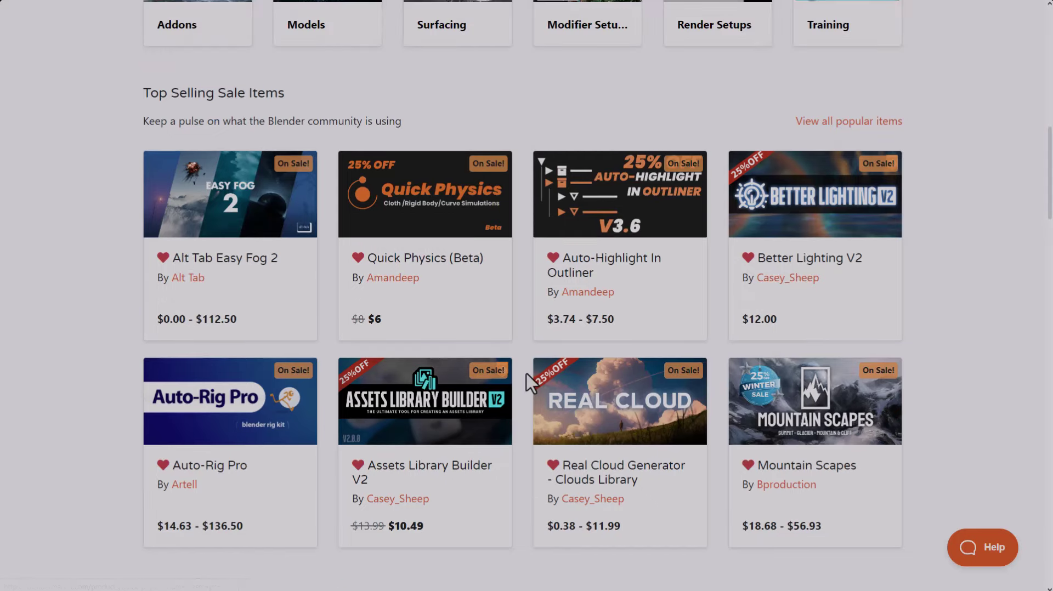
pyautogui.scroll(9, 517, 439)
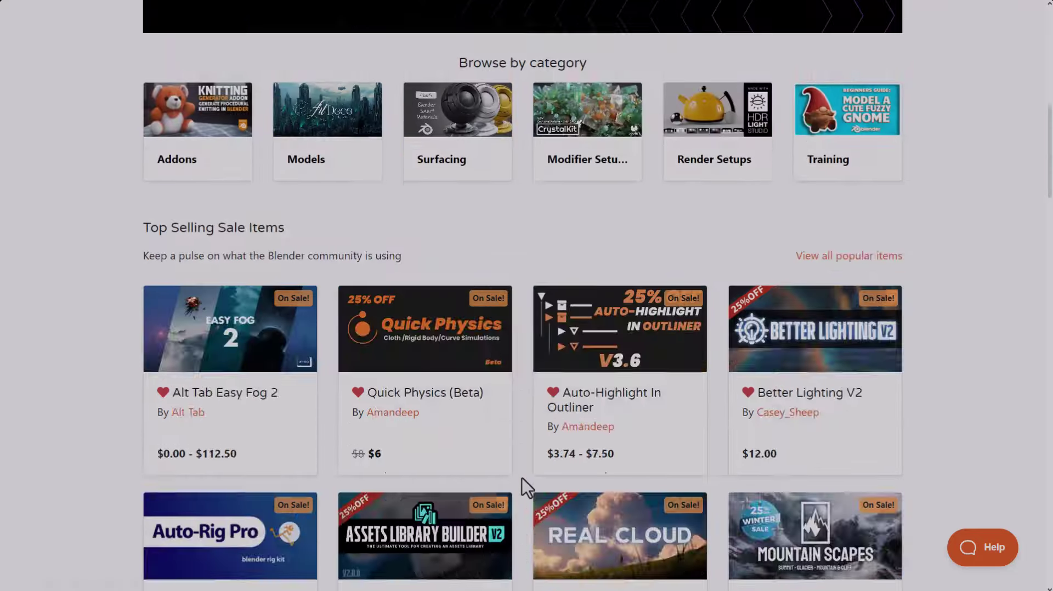
pyautogui.scroll(4, 527, 487)
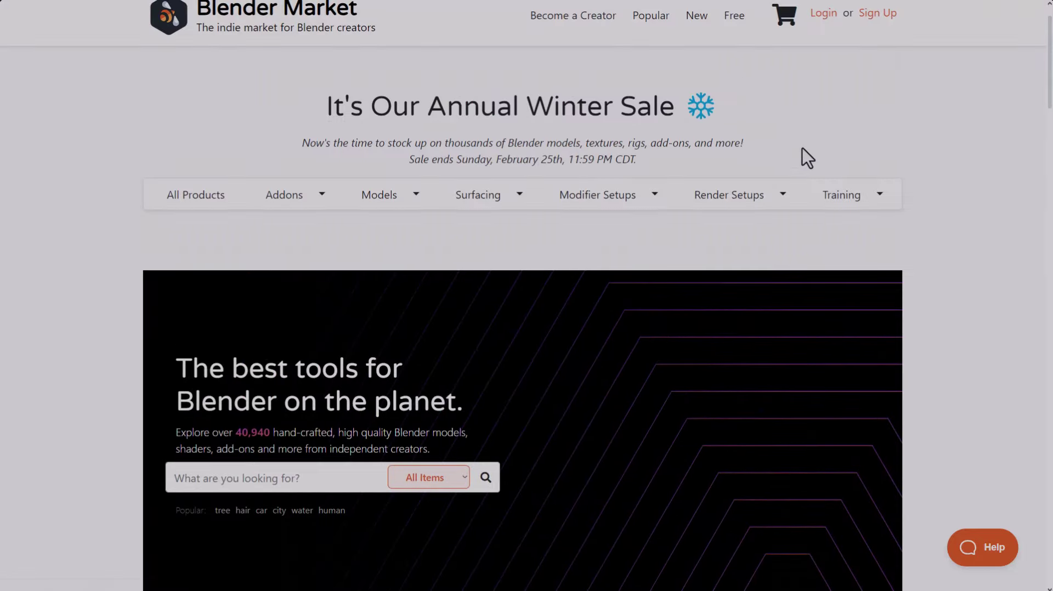
pyautogui.scroll(-6, 927, 175)
pyautogui.scroll(-9, 925, 169)
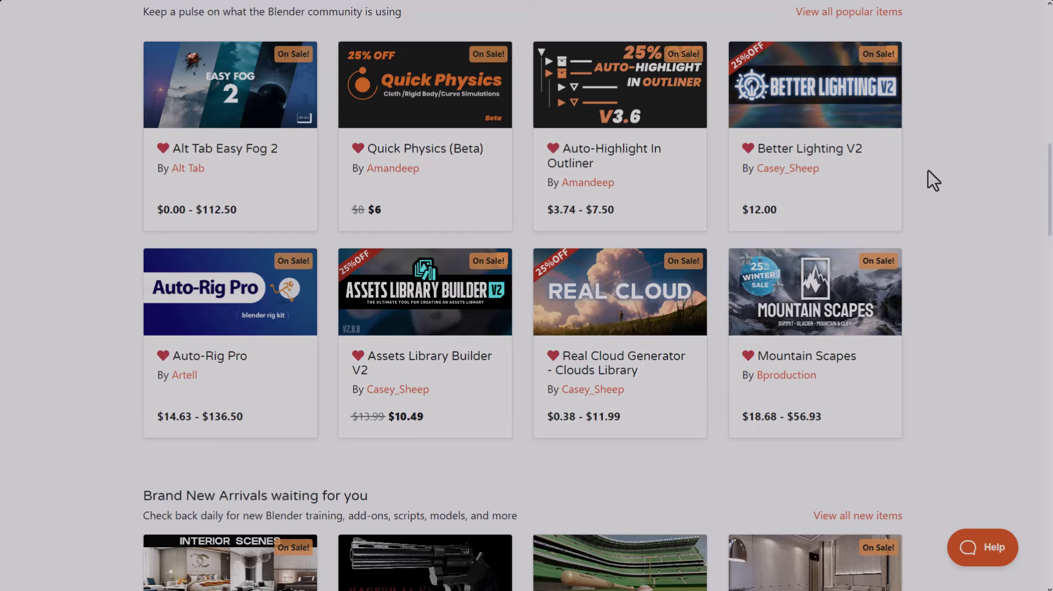